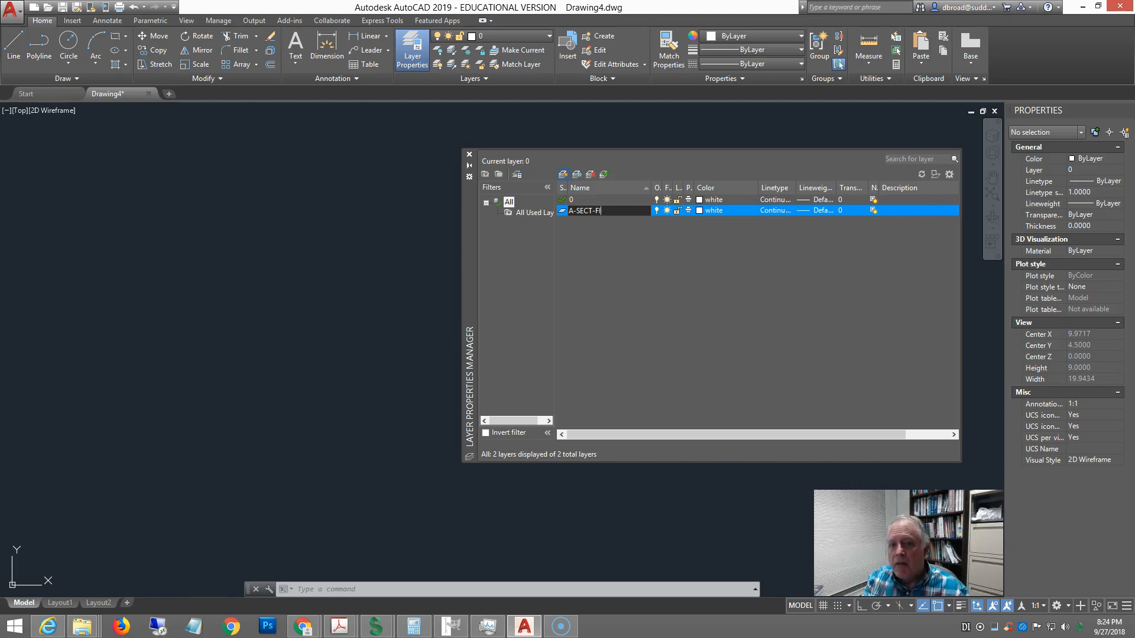
Name the new layer A-SECT-FINE and set its color to red
key("Return")
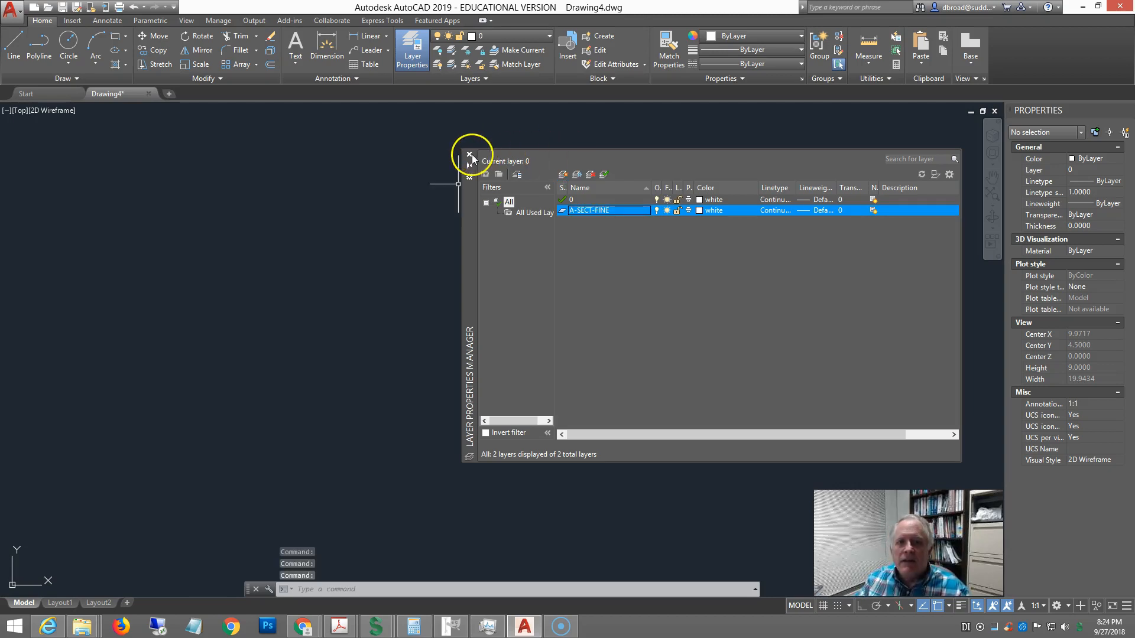
left_click(709, 212)
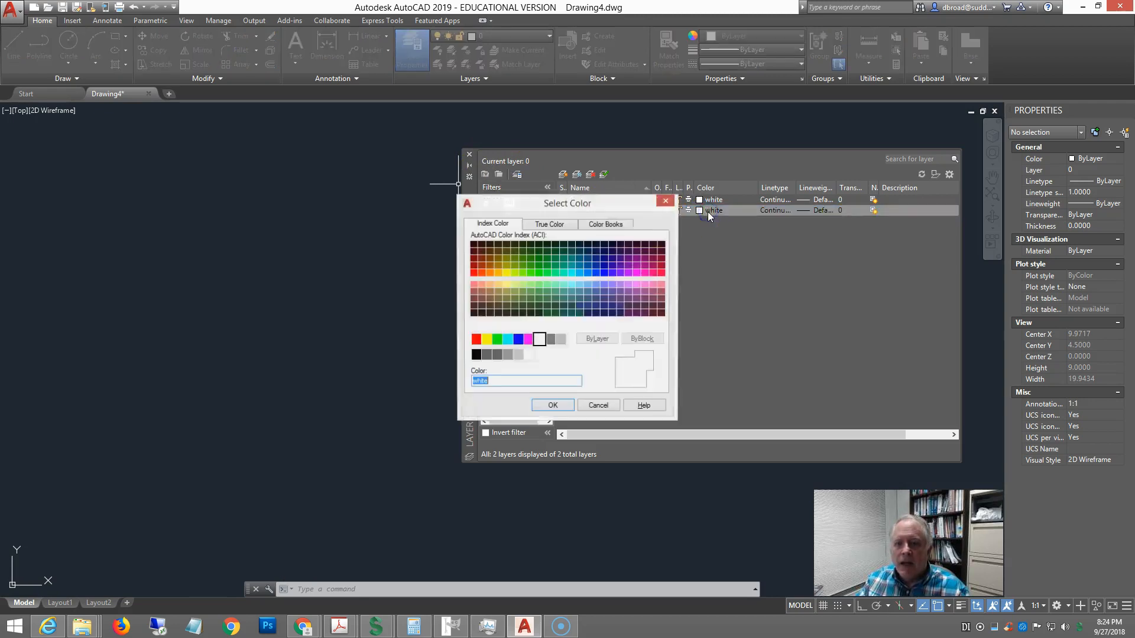
left_click(476, 340)
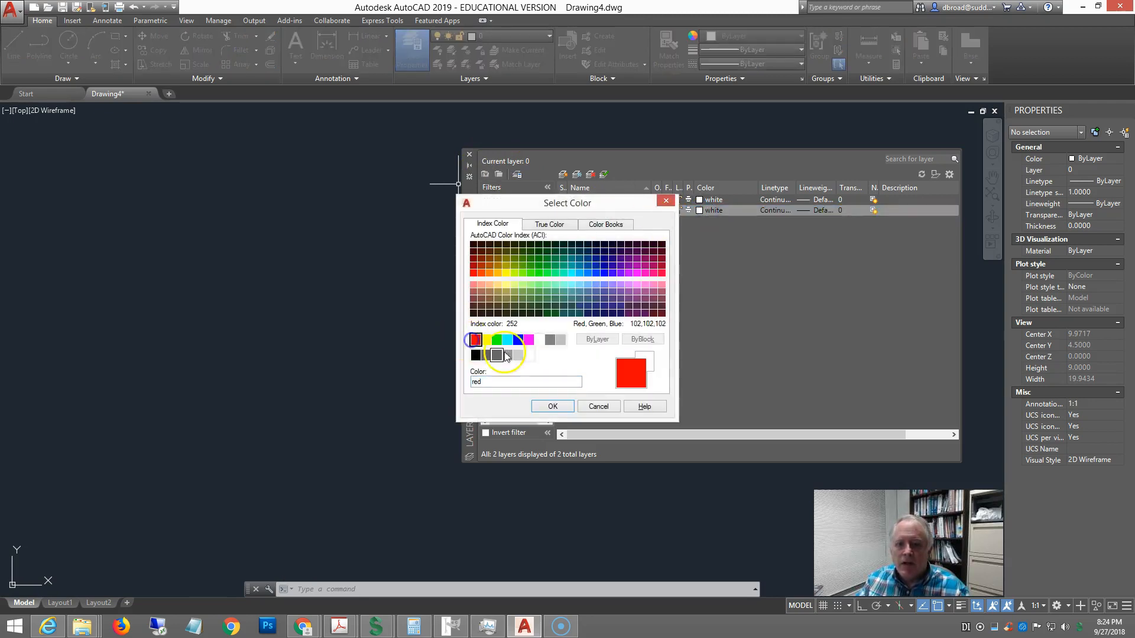
left_click(552, 406)
Set the lineweight of the A-SECT-FINE layer to 0.13 mm and close the layer manager
left_click(817, 210)
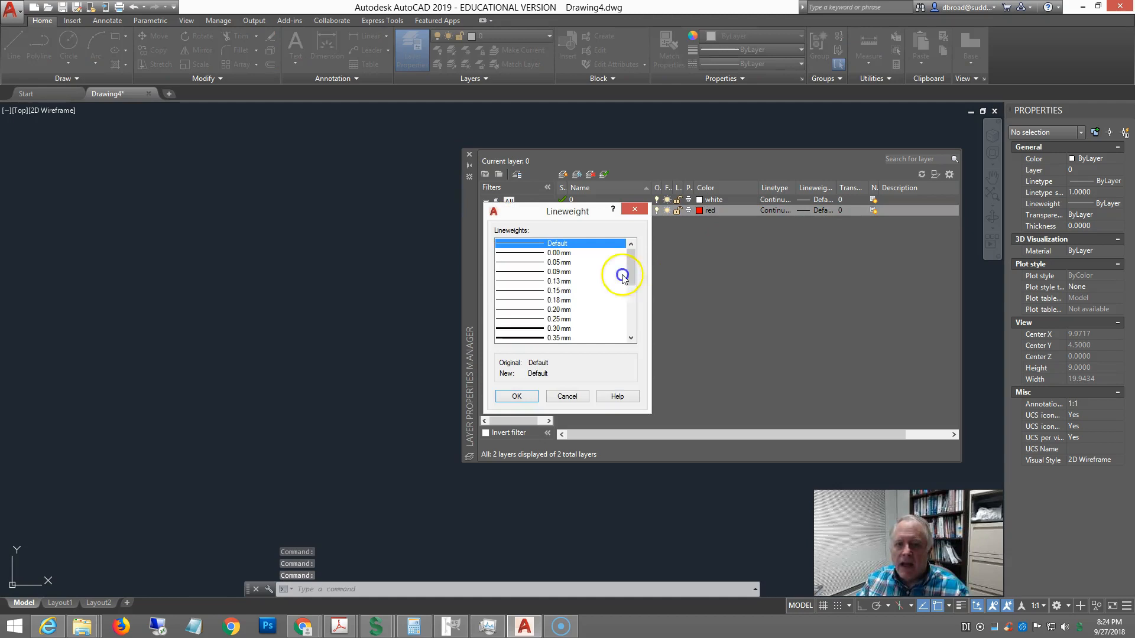
left_click(536, 281)
left_click(513, 397)
left_click(763, 188)
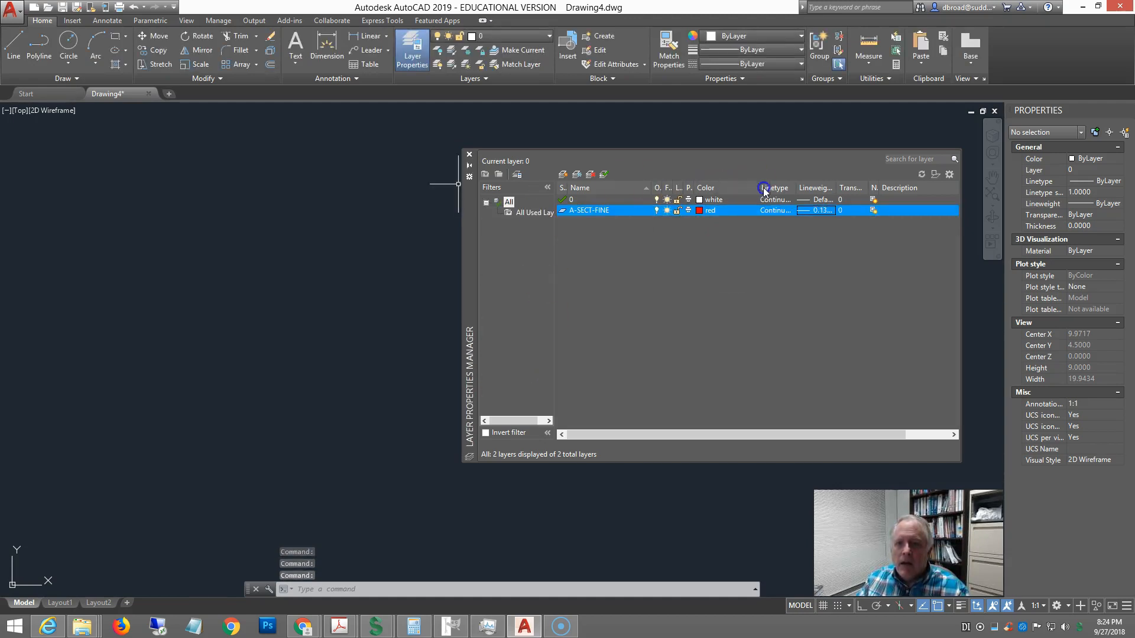
left_click(495, 175)
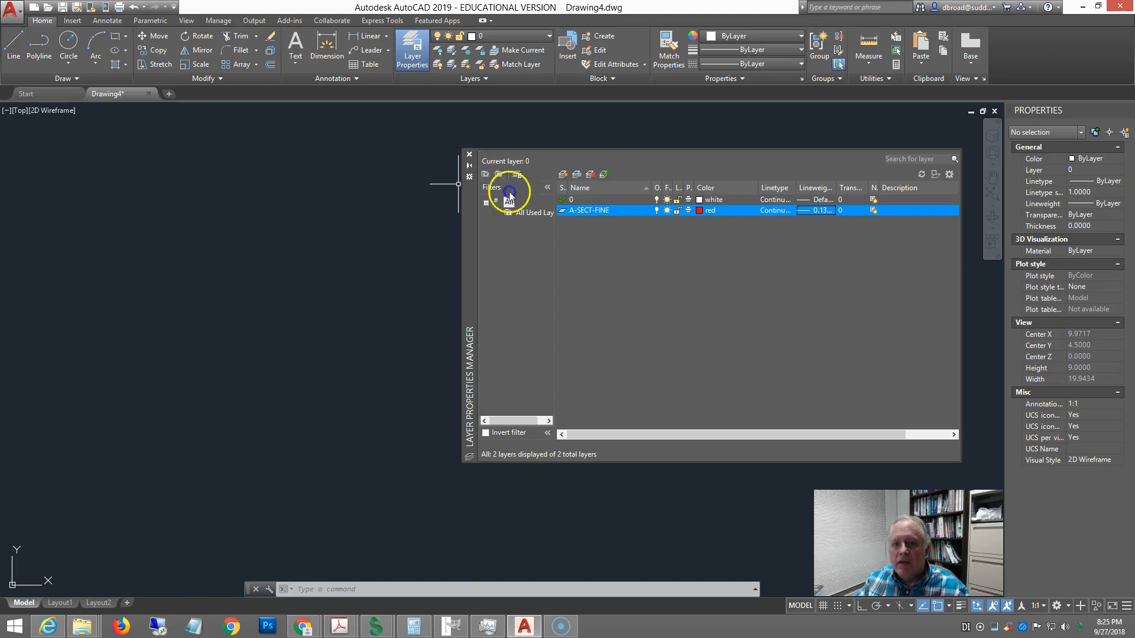
left_click(470, 156)
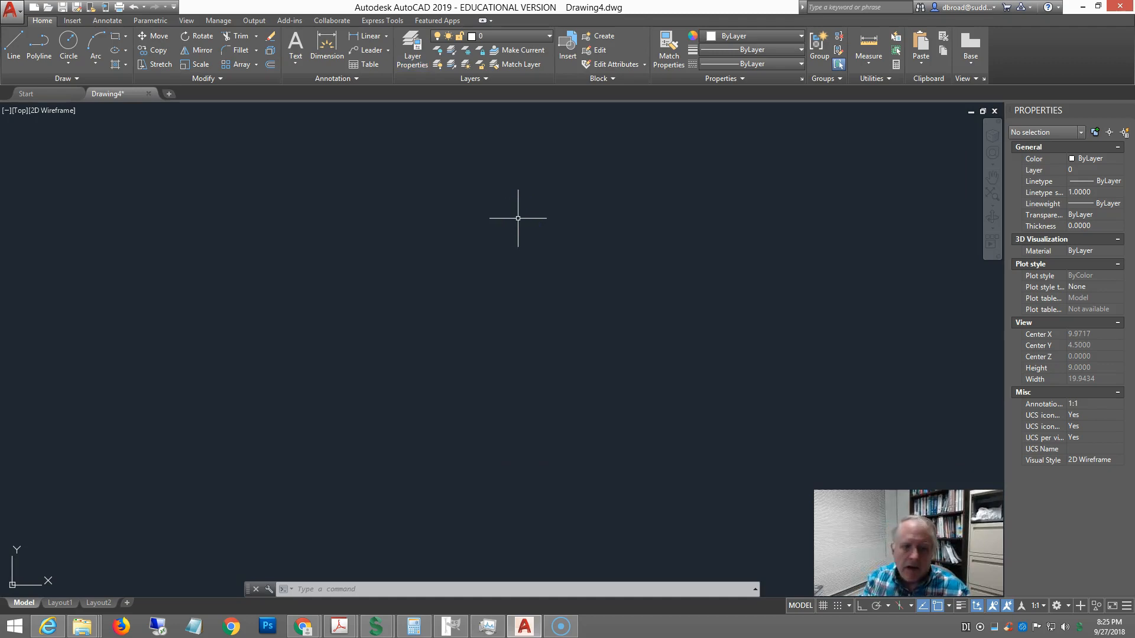
Draw a rectangle from corner 0,0 to corner 3.5,1.5
scroll(510, 354, "up", 1)
middle_click_drag(505, 358, 679, 300)
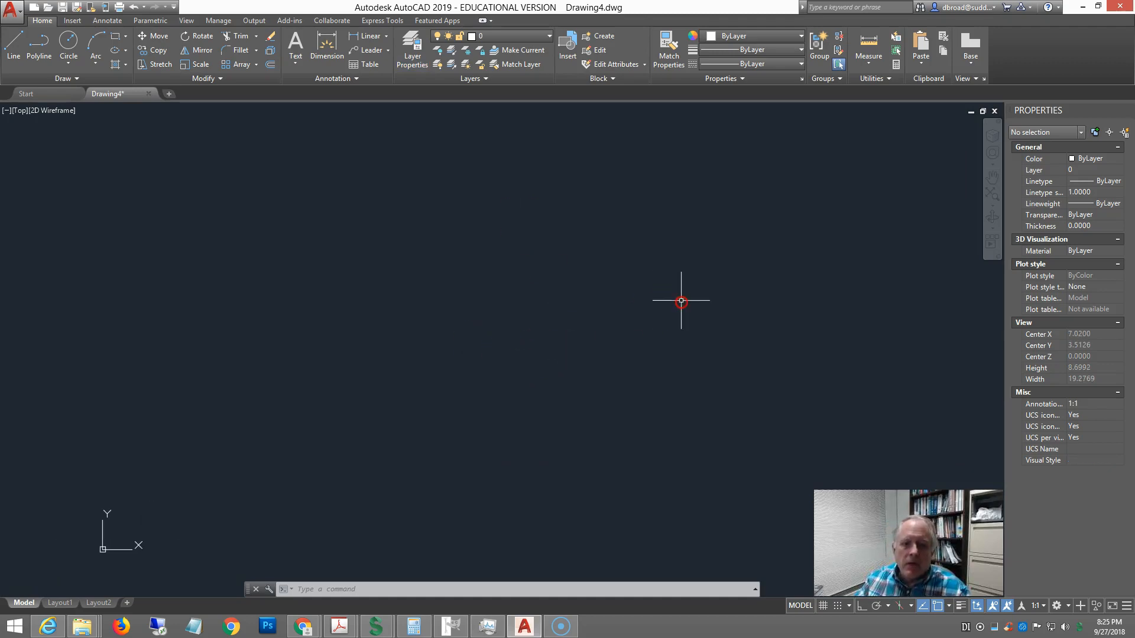
type("REC")
key("Return")
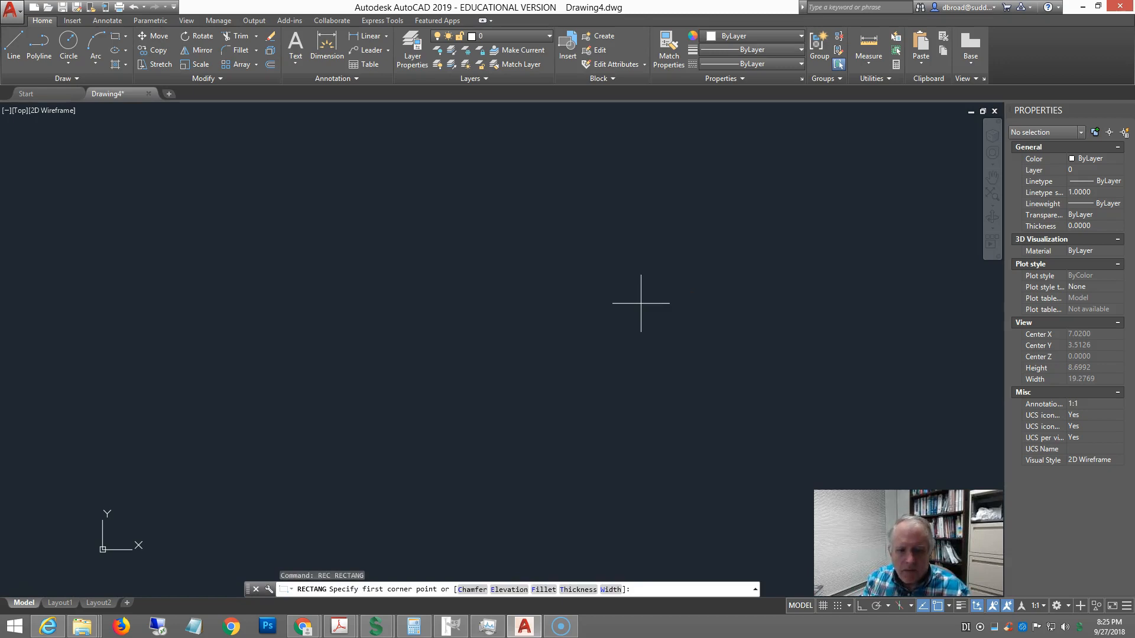
type("0,0")
key("Return")
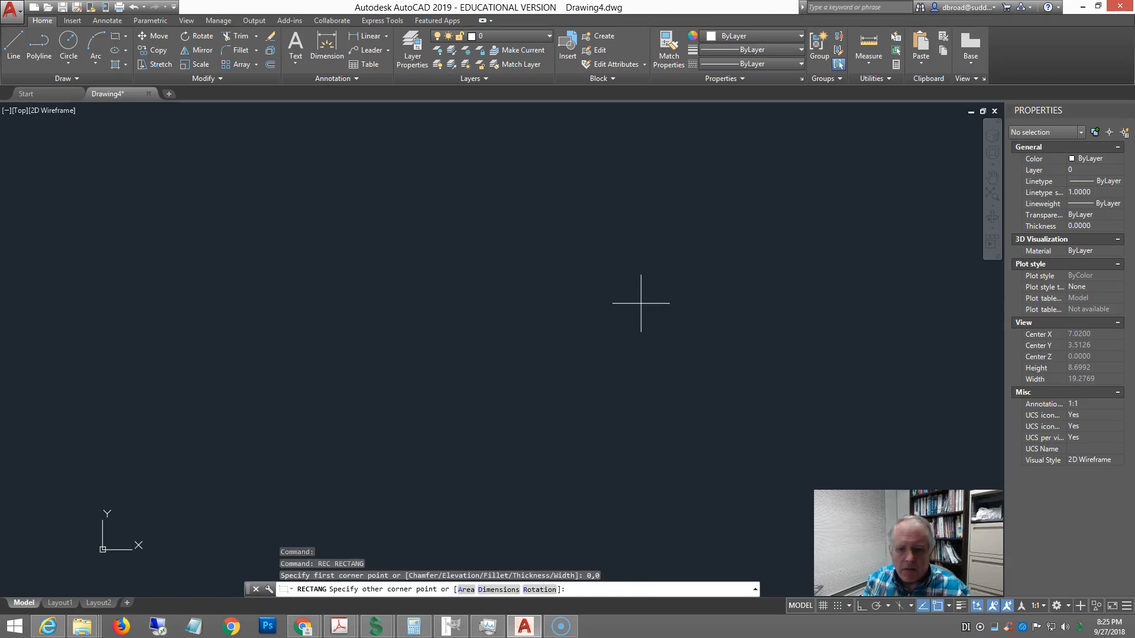
type("3.5,1.5")
key("Return")
middle_click_drag(641, 303, 767, 198)
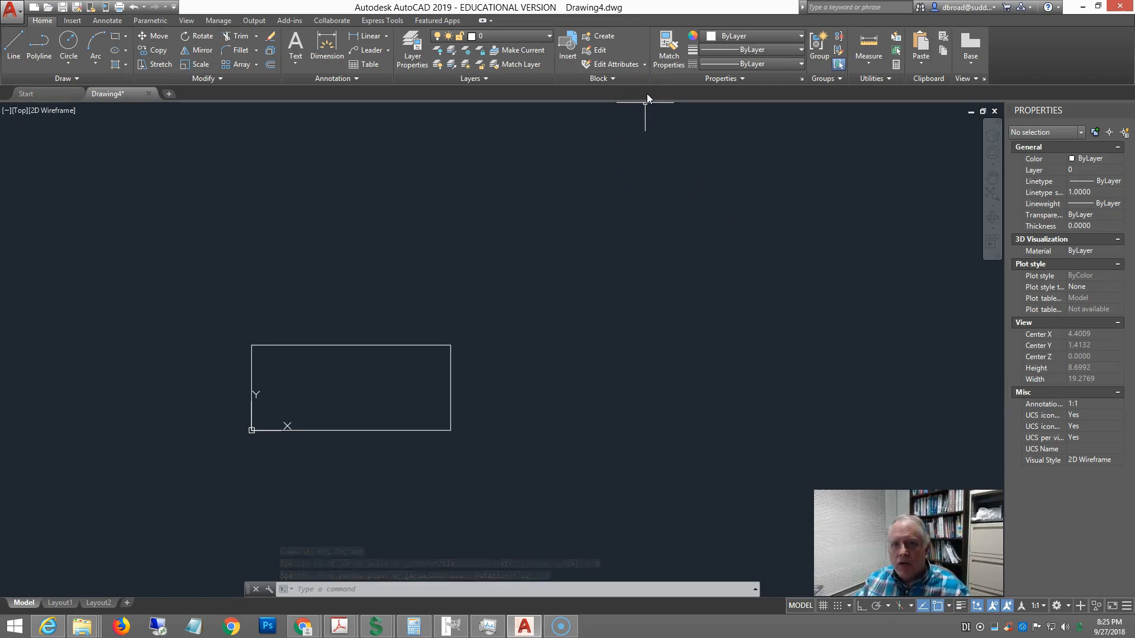
Draw two diagonal lines between the opposite corners of the rectangle to form an X
type("l")
key("Return")
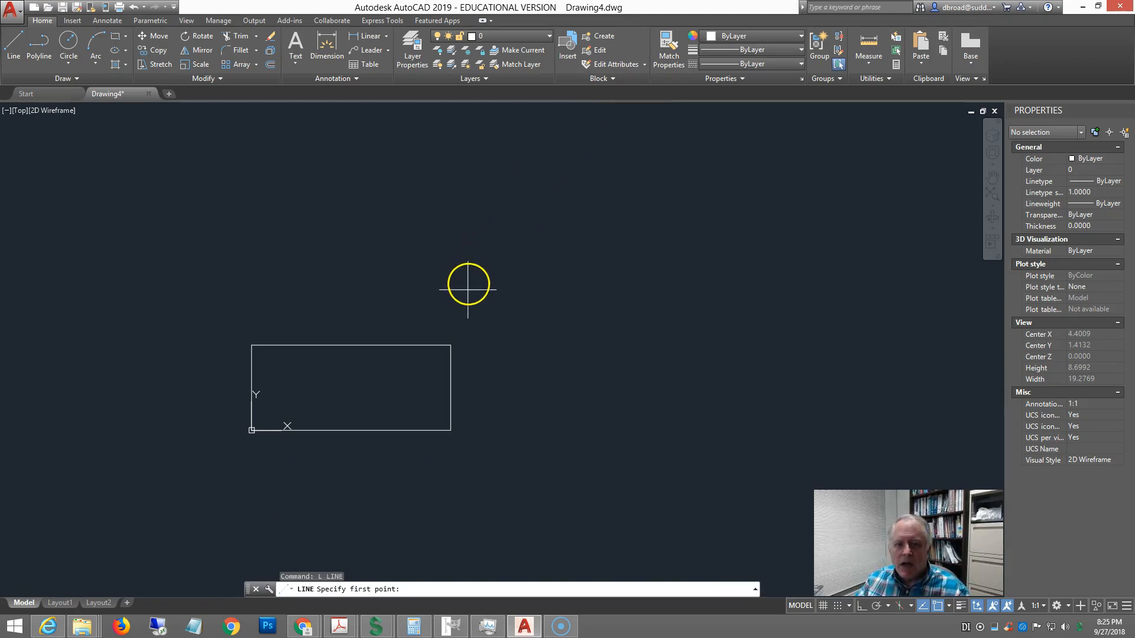
left_click(450, 345)
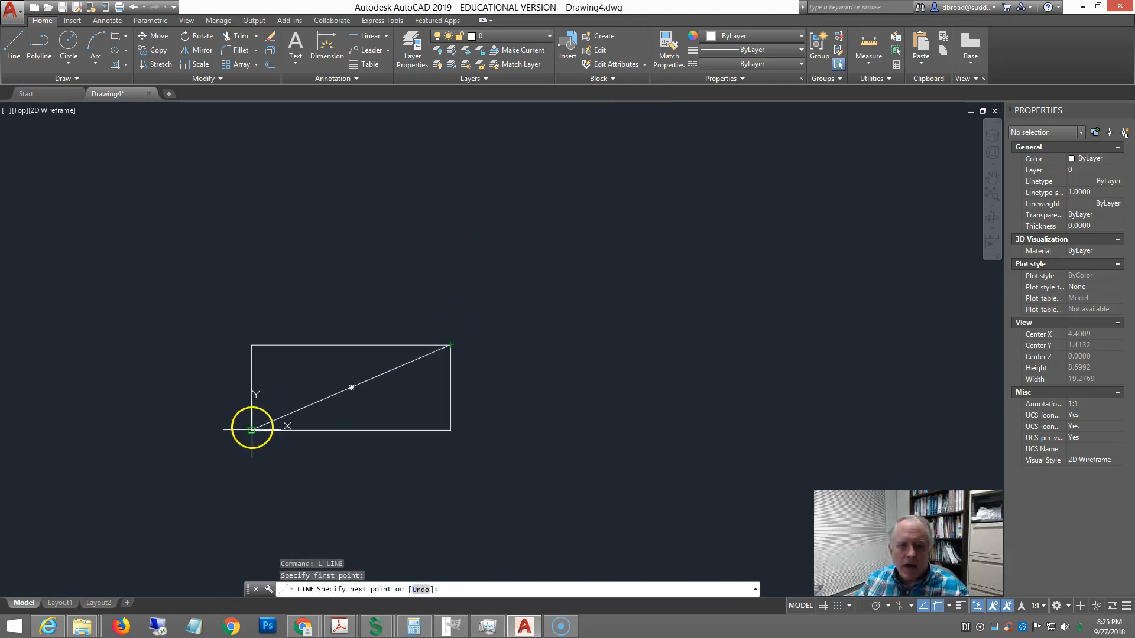
left_click(251, 430)
key("Return")
key("Return")
left_click(251, 345)
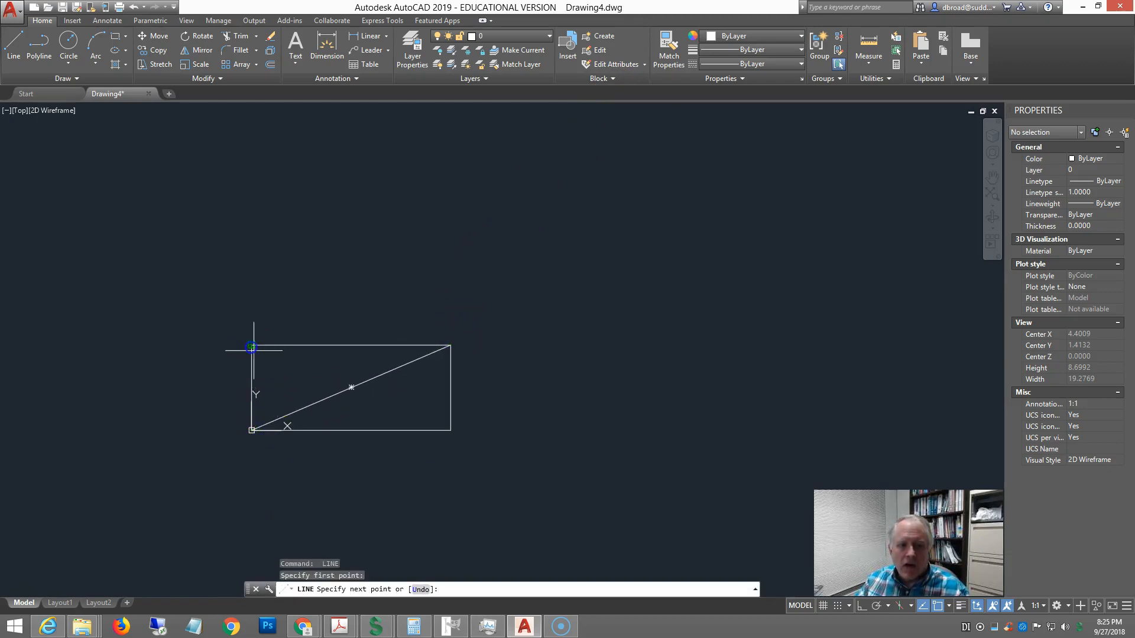
left_click(447, 430)
key("Return")
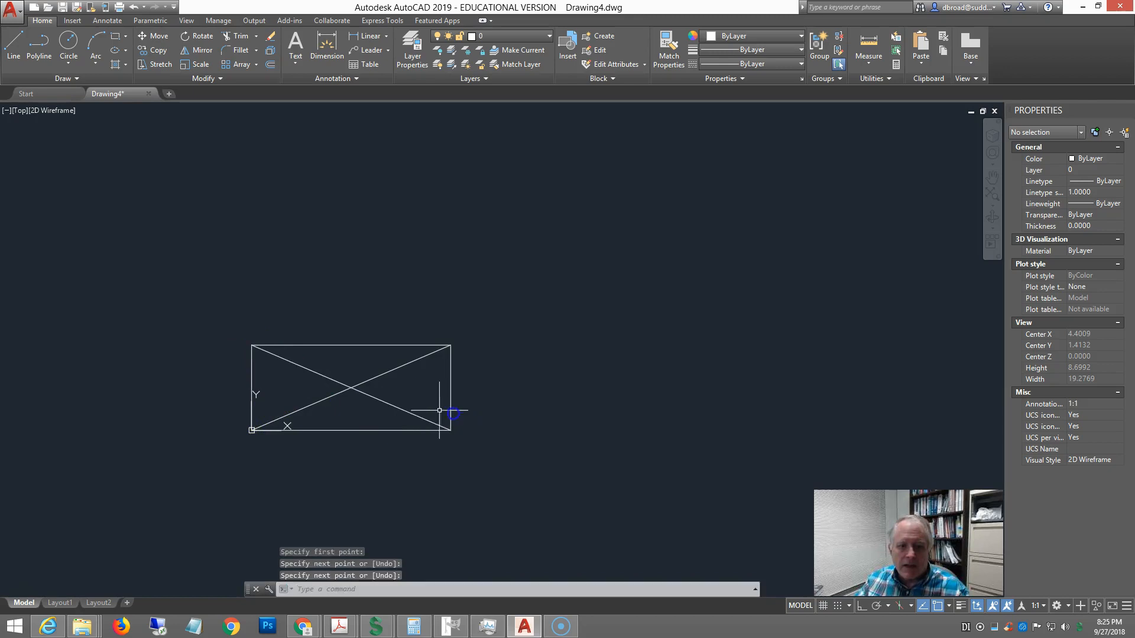
Move the two diagonal lines to the A-SECT-FINE layer
left_click(390, 372)
left_click(323, 375)
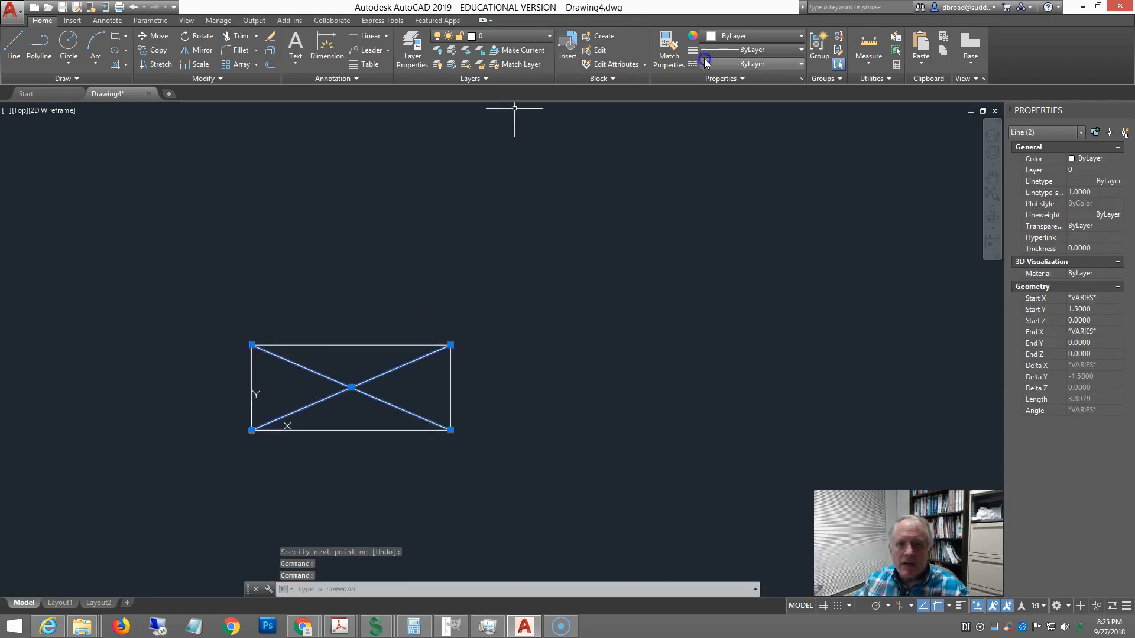
left_click(546, 37)
left_click(514, 50)
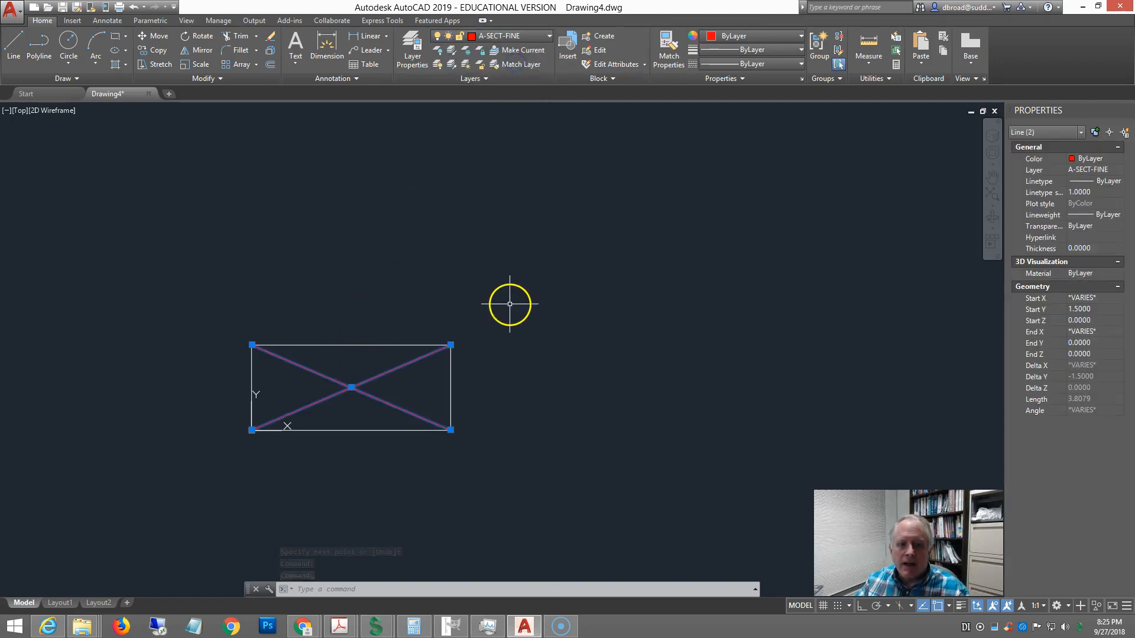
key("Escape")
Copy the crossed rectangle straight up by 10.5 with Ortho on
scroll(504, 301, "down", 1)
middle_click_drag(486, 272, 479, 319)
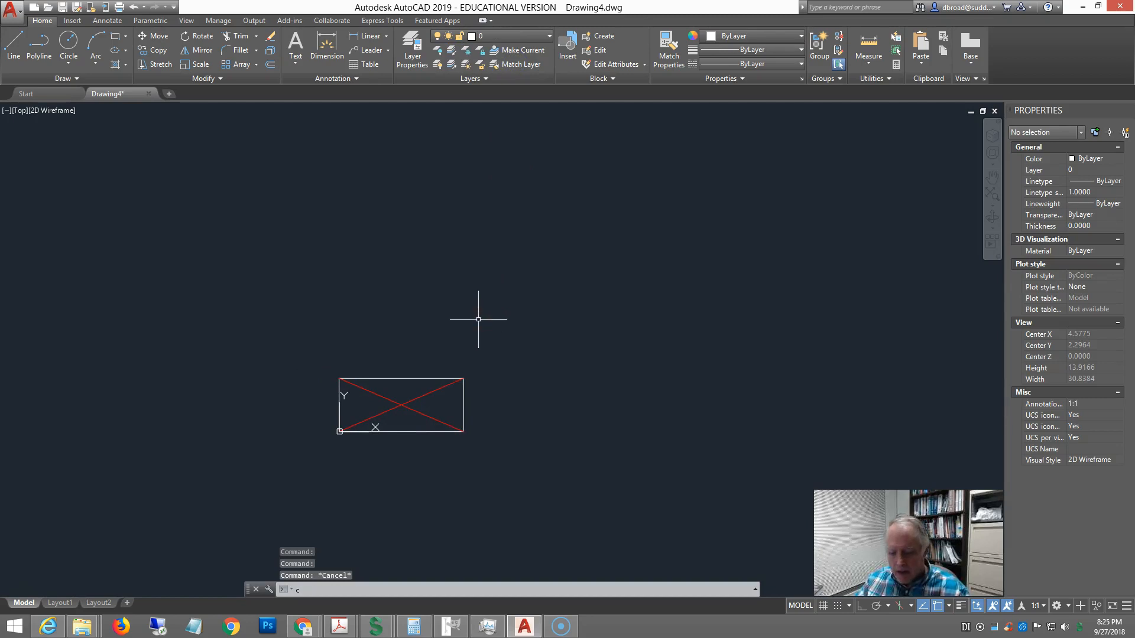
type("co")
key("Return")
left_click(312, 454)
left_click(549, 347)
key("Return")
left_click(521, 367)
key("F8")
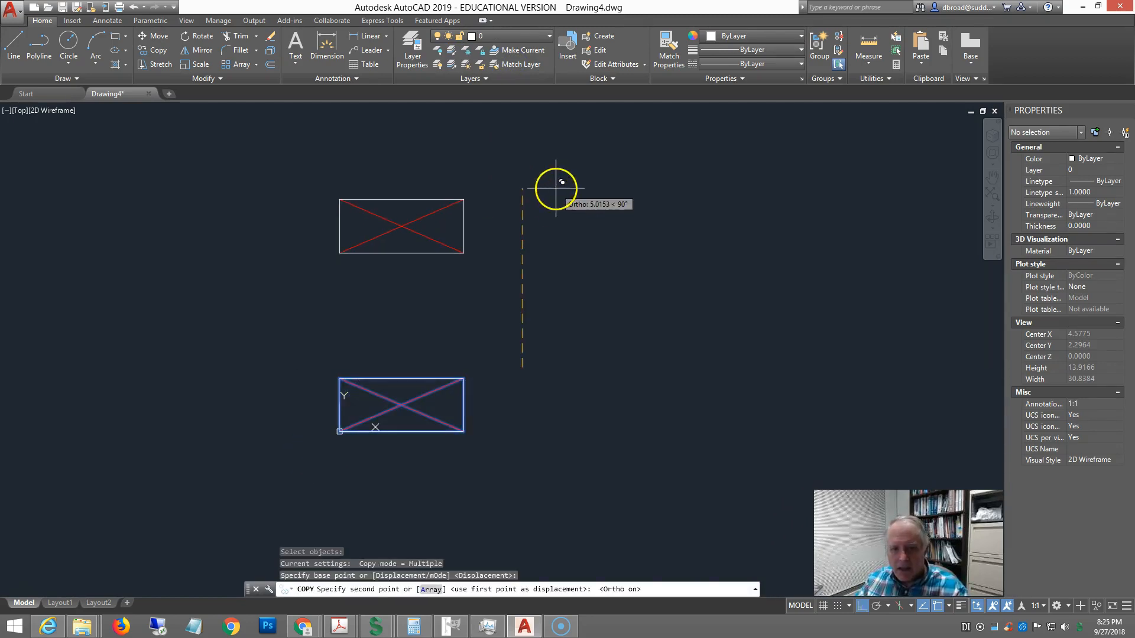
type("10.5")
key("Return")
key("Return")
Copy the upper crossed rectangle straight up by 1.5 so that the two are stacked
scroll(547, 203, "down", 2)
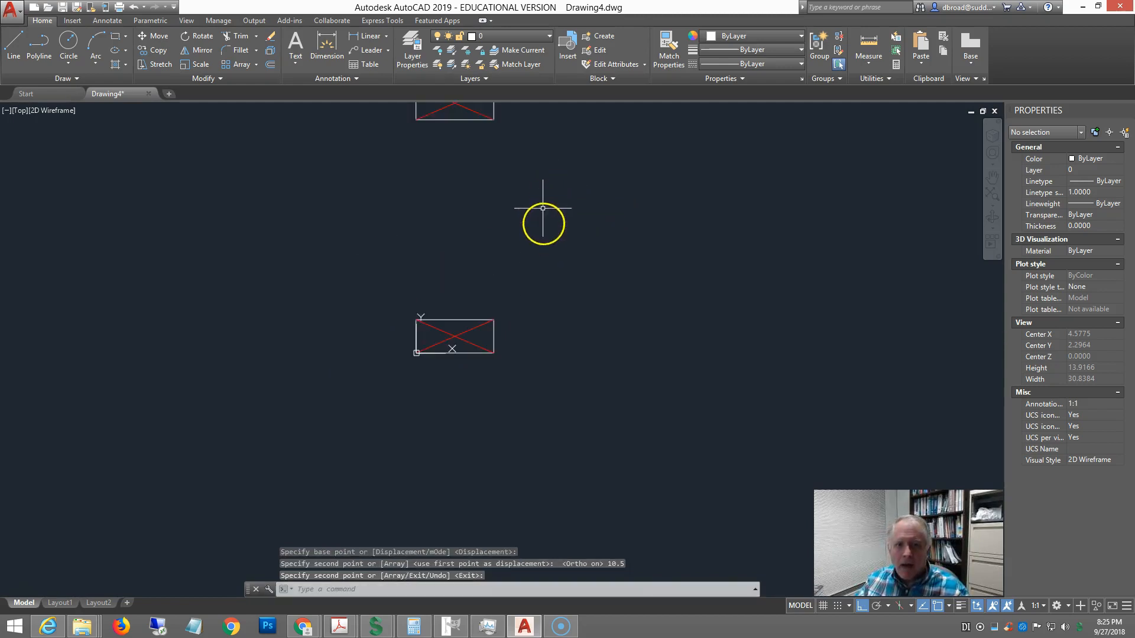
middle_click_drag(545, 223, 531, 373)
type("co")
key("Return")
left_click(499, 340)
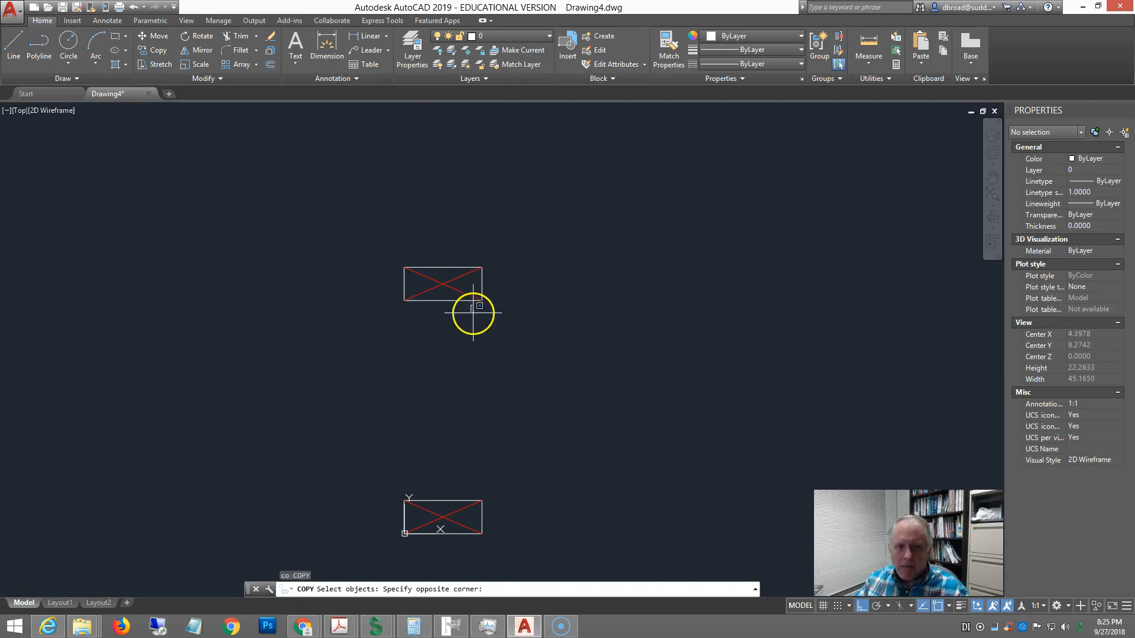
left_click(398, 243)
key("Return")
left_click(543, 330)
type("1")
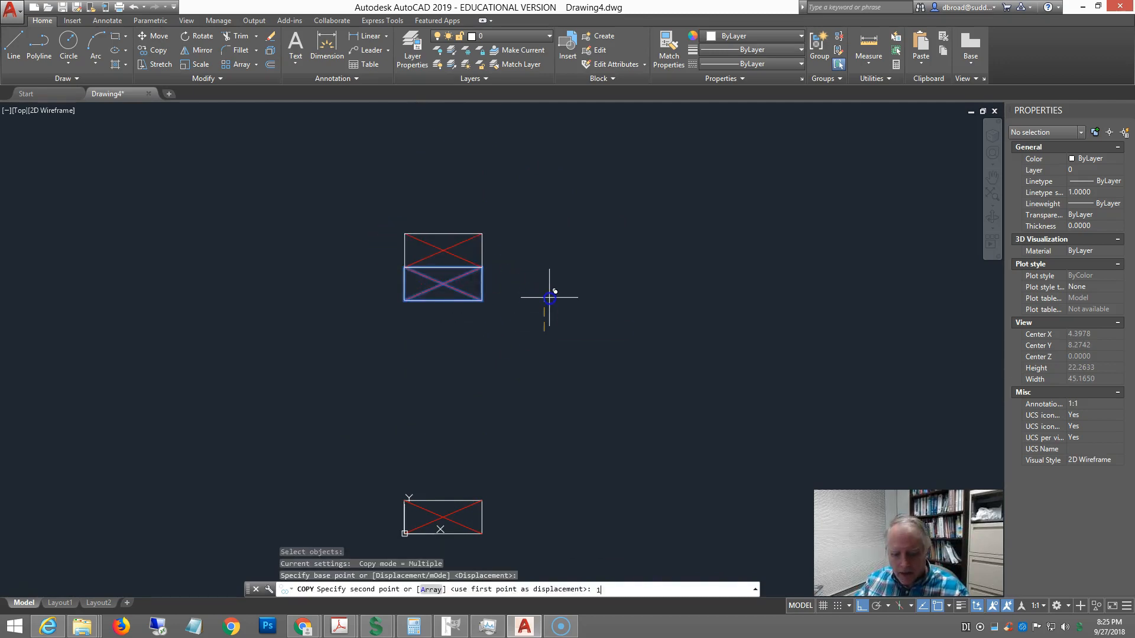
type(".5")
key("Return")
key("Escape")
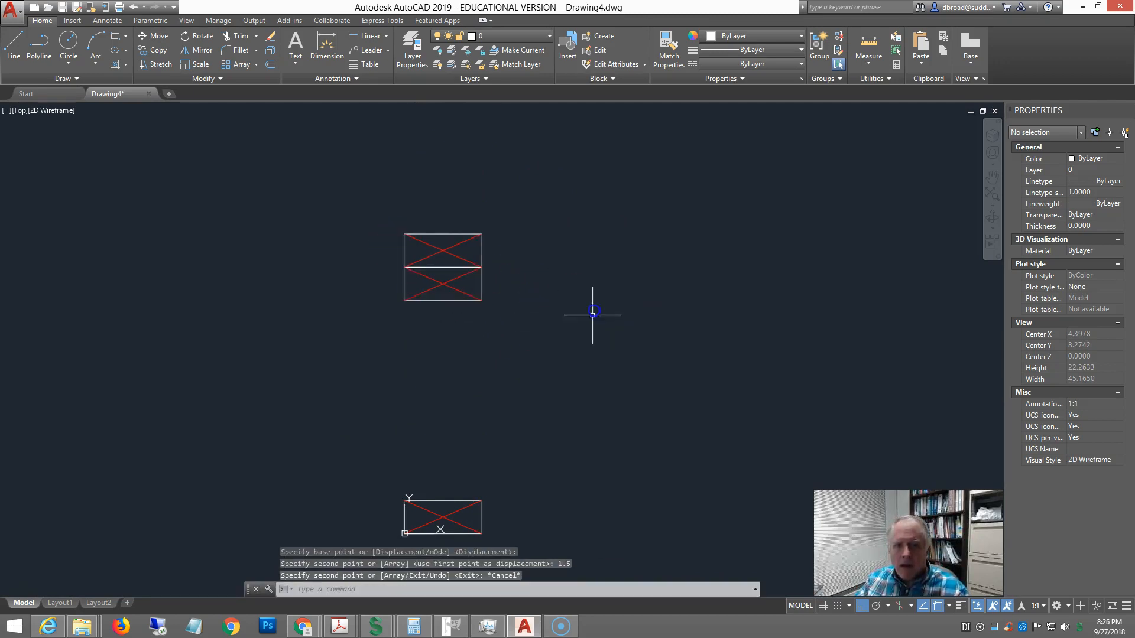
Make A-SECT-FINE current and draw two vertical lines joining the outer corners of the lower rectangle to the stacked pair above
middle_click_drag(593, 314, 585, 284)
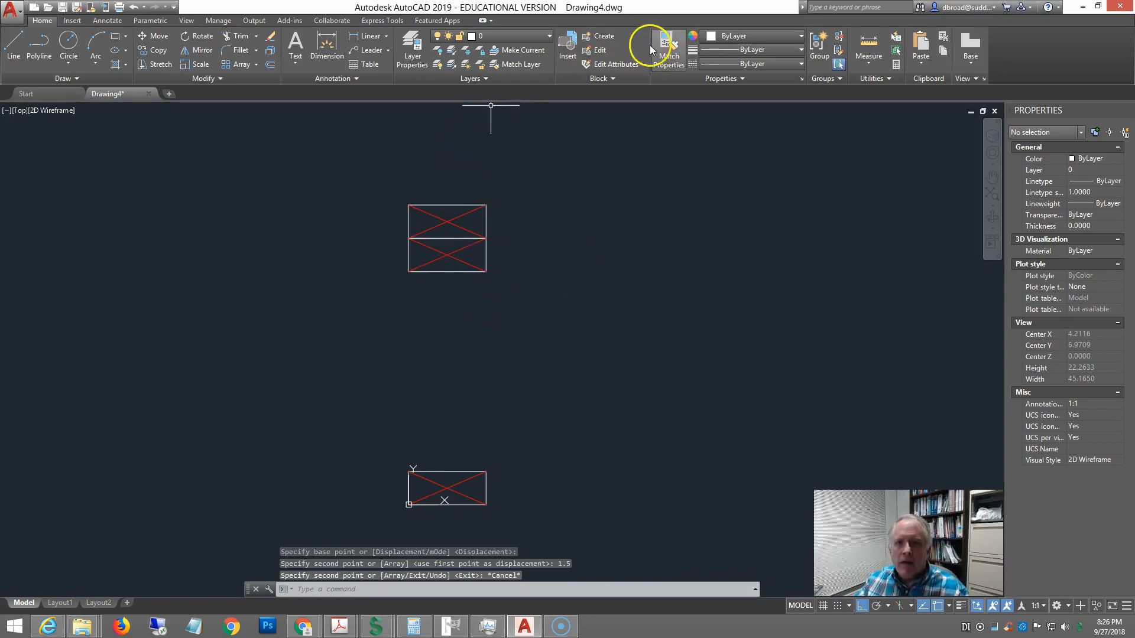
left_click(509, 37)
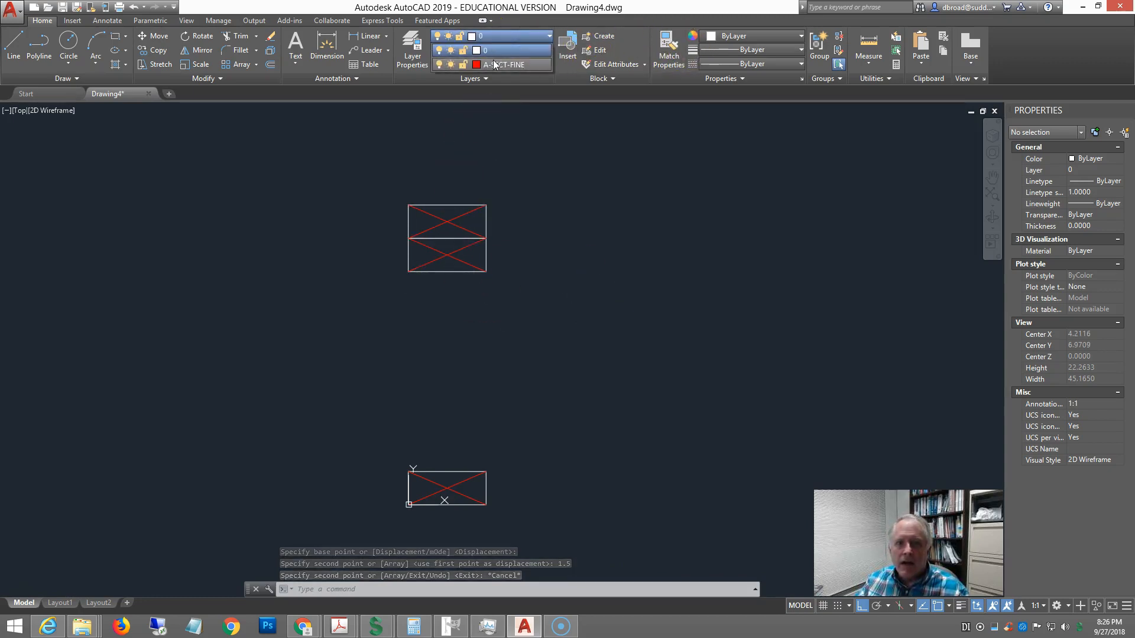
left_click(495, 63)
type("l")
key("Return")
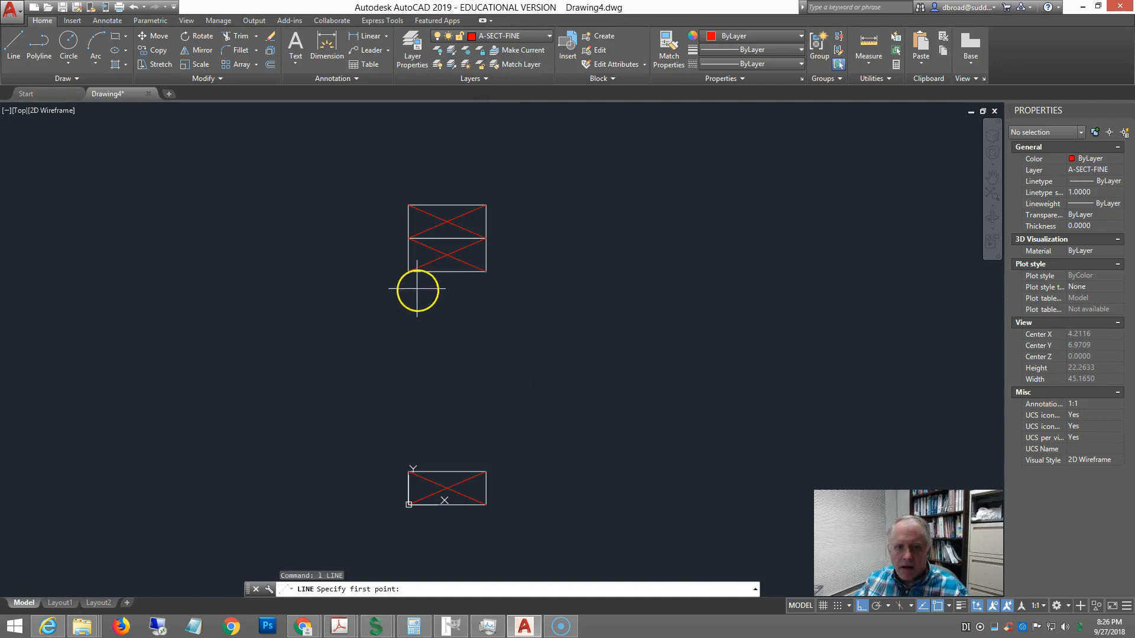
left_click(408, 271)
left_click(409, 471)
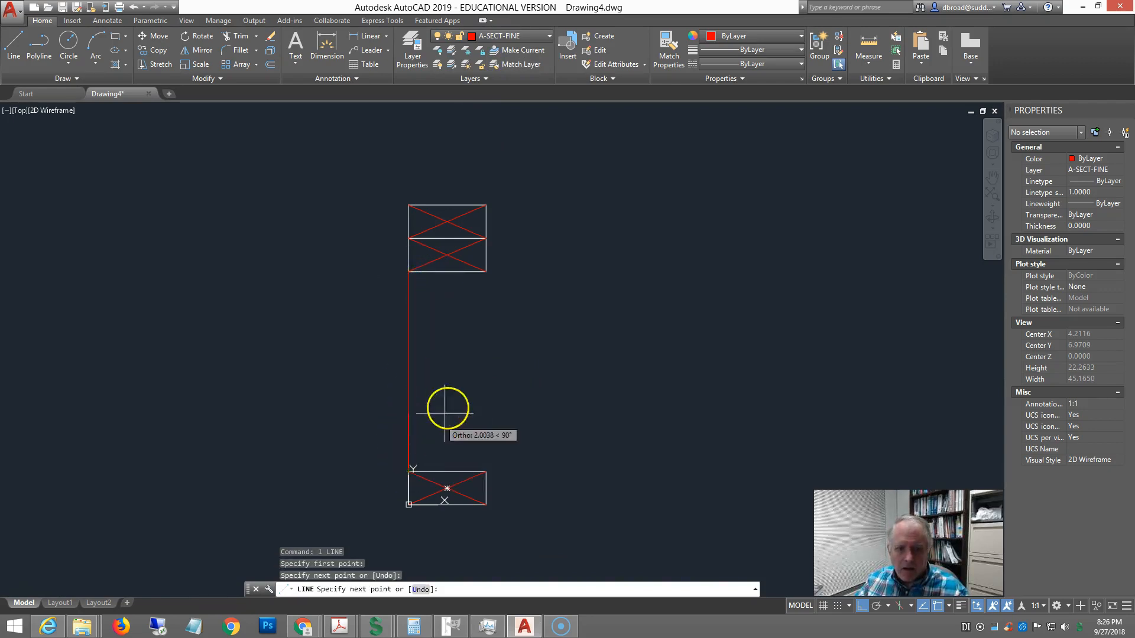
key("Return")
key("Return")
left_click(485, 272)
left_click(486, 471)
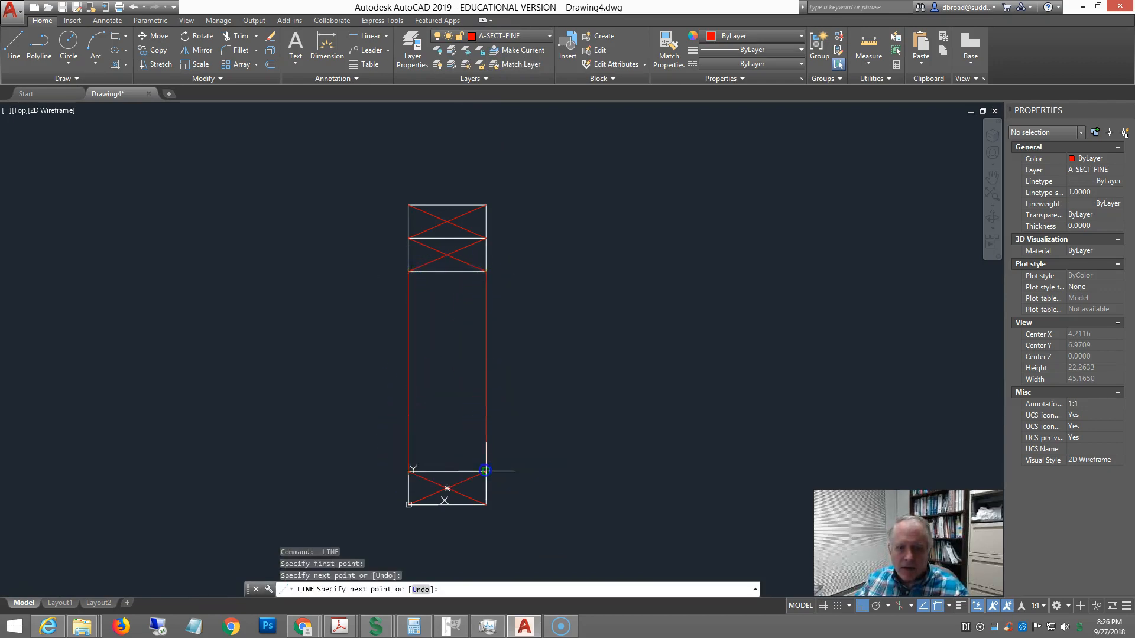
key("Return")
Make layer 0 the current layer again
left_click(538, 35)
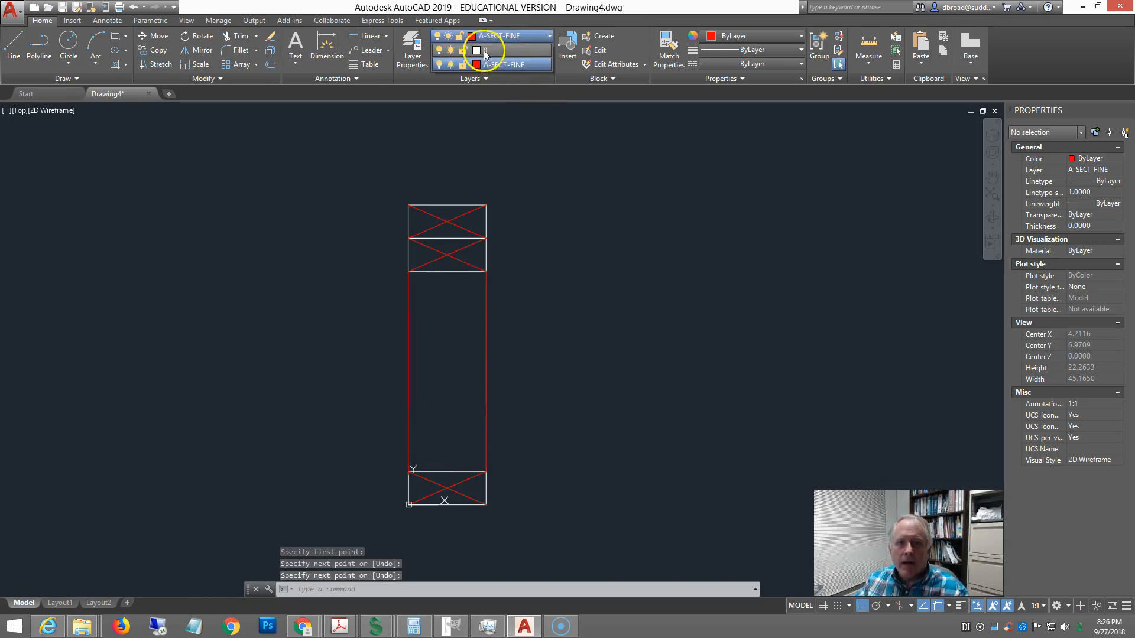
left_click(494, 45)
key("Escape")
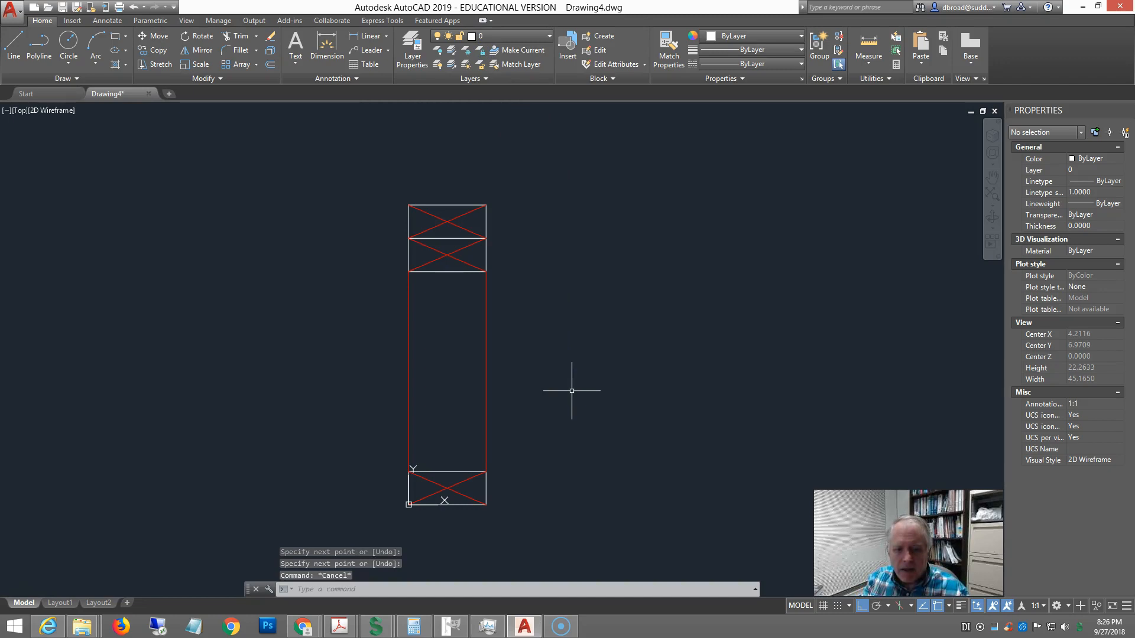
Open the current drawing in the Block Editor with BEDIT
type("bedit")
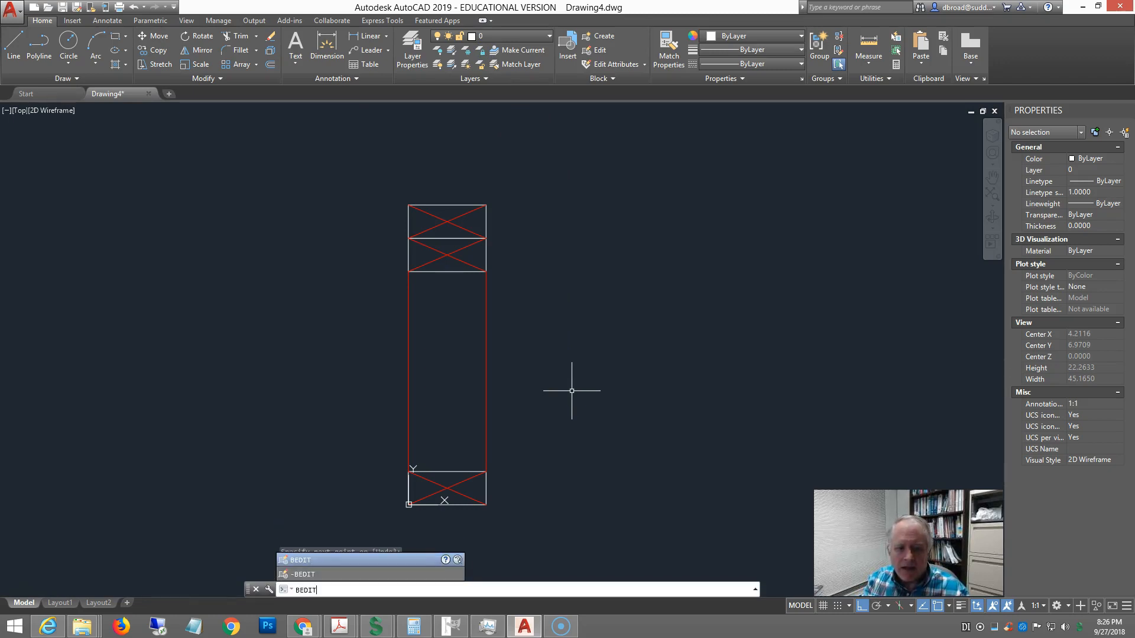
key("Return")
left_click(498, 266)
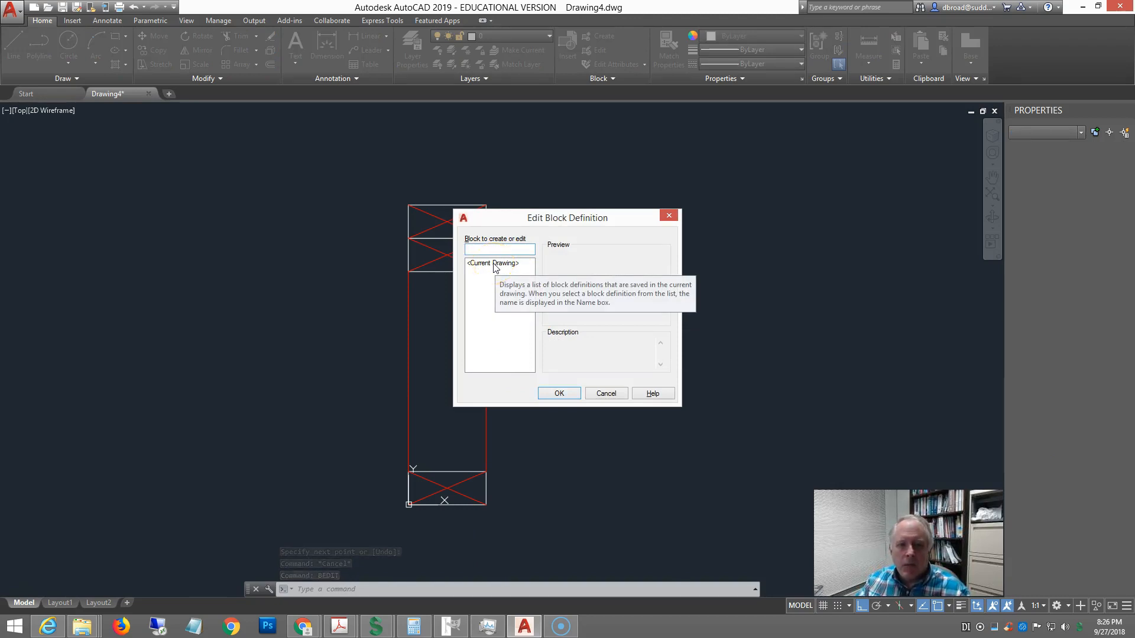
left_click(495, 264)
left_click(559, 396)
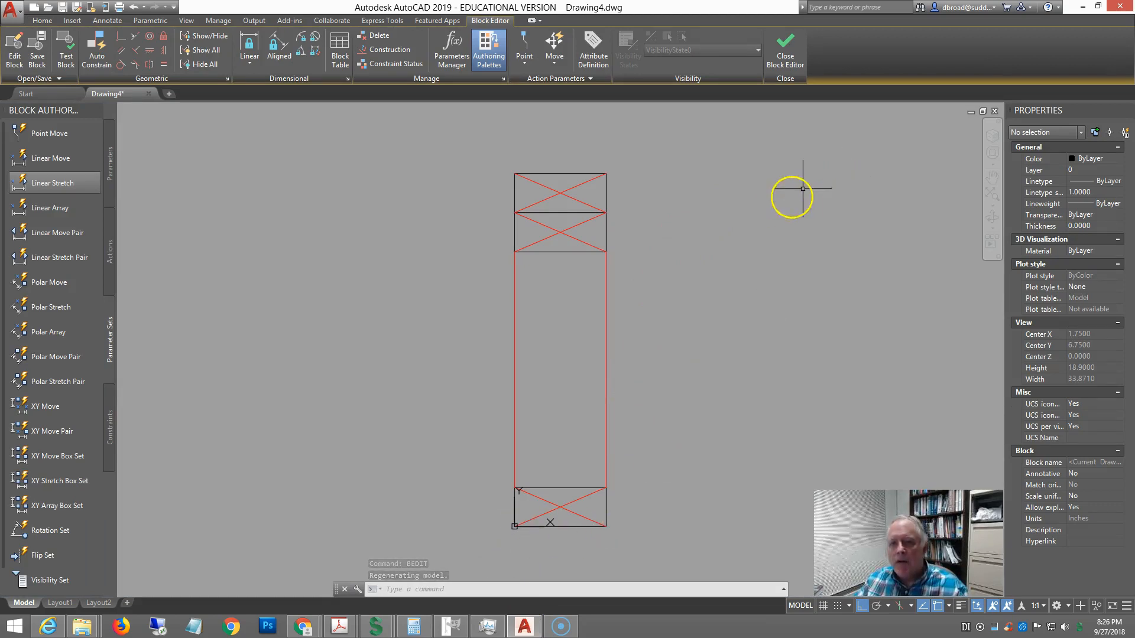
Add a Linear Stretch parameter set spanning the bottom edge of the lower crossed rectangle, with its label below
middle_click_drag(451, 279, 352, 269)
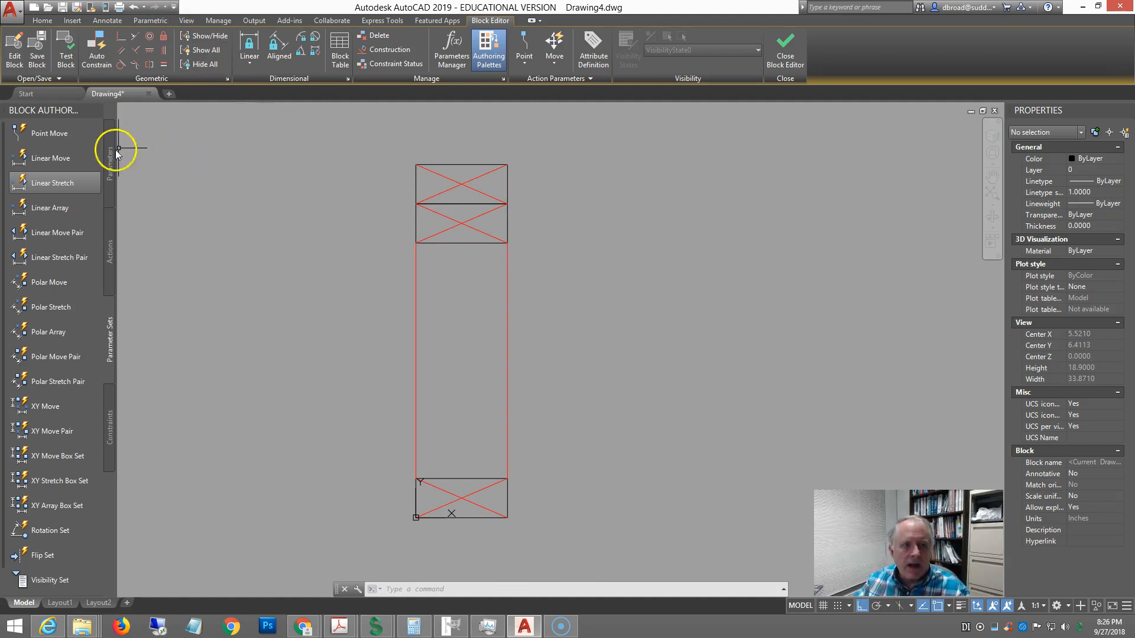
left_click(24, 183)
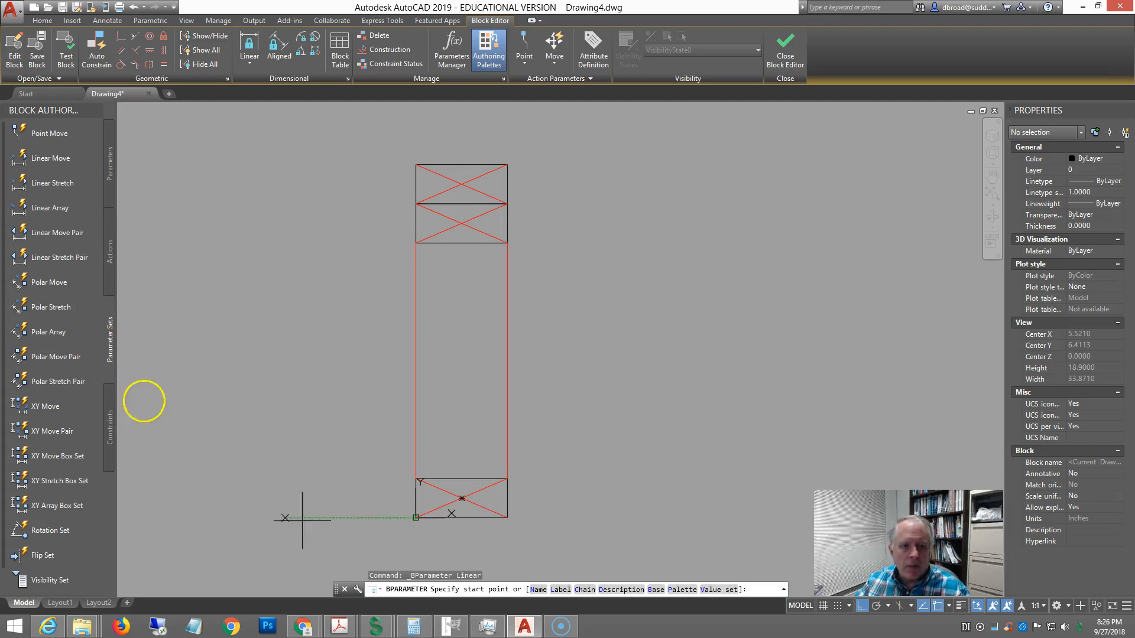
left_click(416, 516)
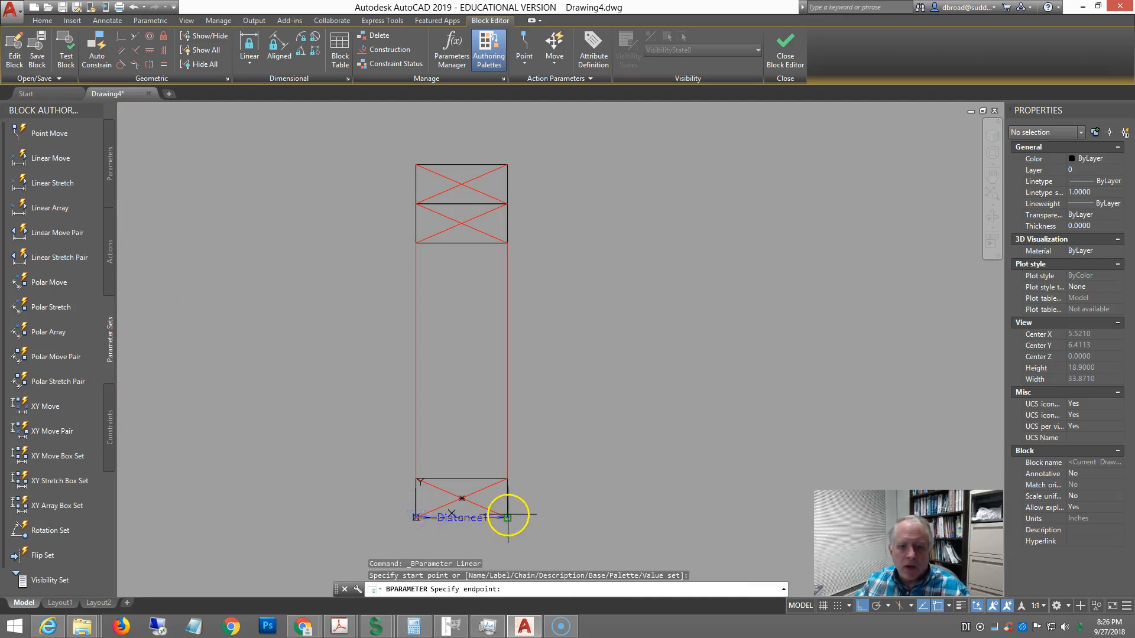
left_click(507, 516)
middle_click_drag(514, 536, 514, 449)
left_click(461, 459)
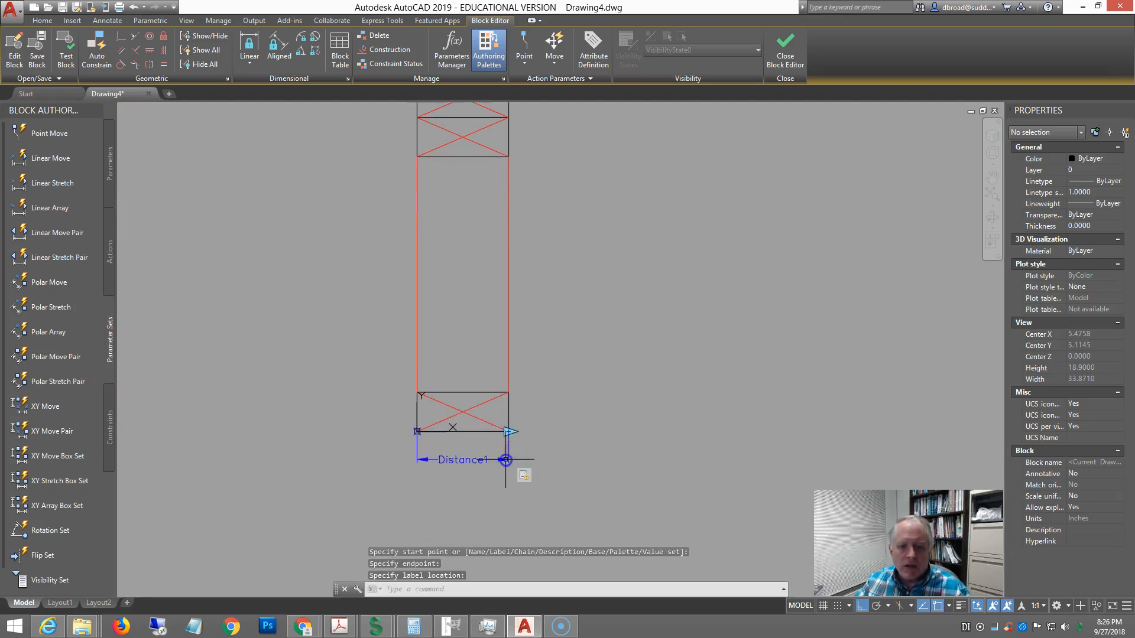
key("Escape")
Rename the horizontal linear parameter's label to Width
double_click(462, 460)
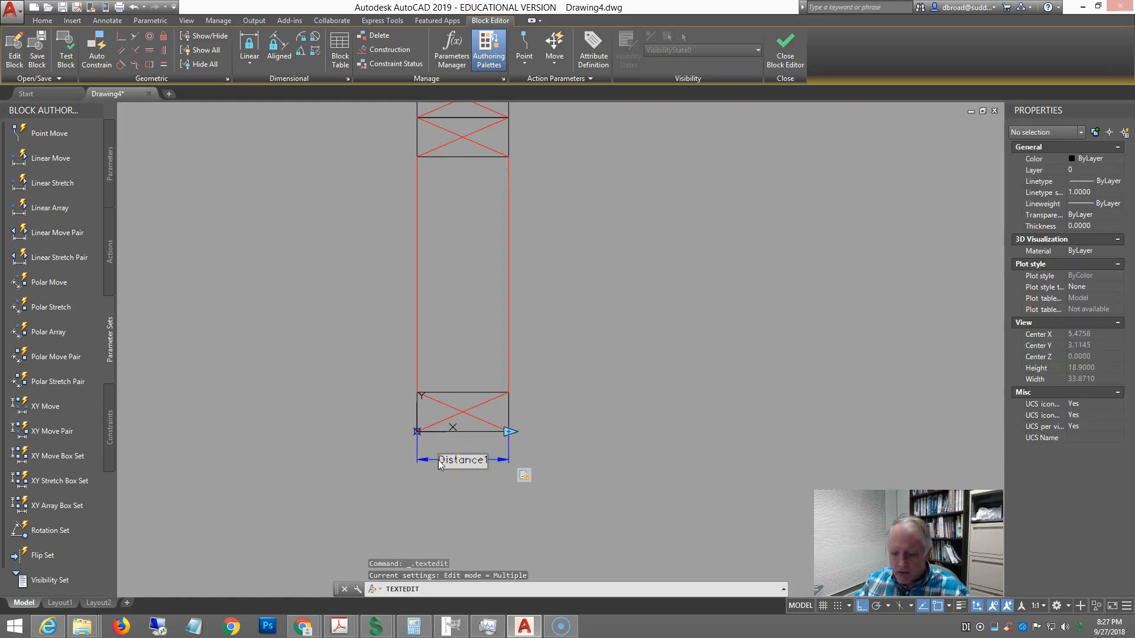
double_click(438, 460)
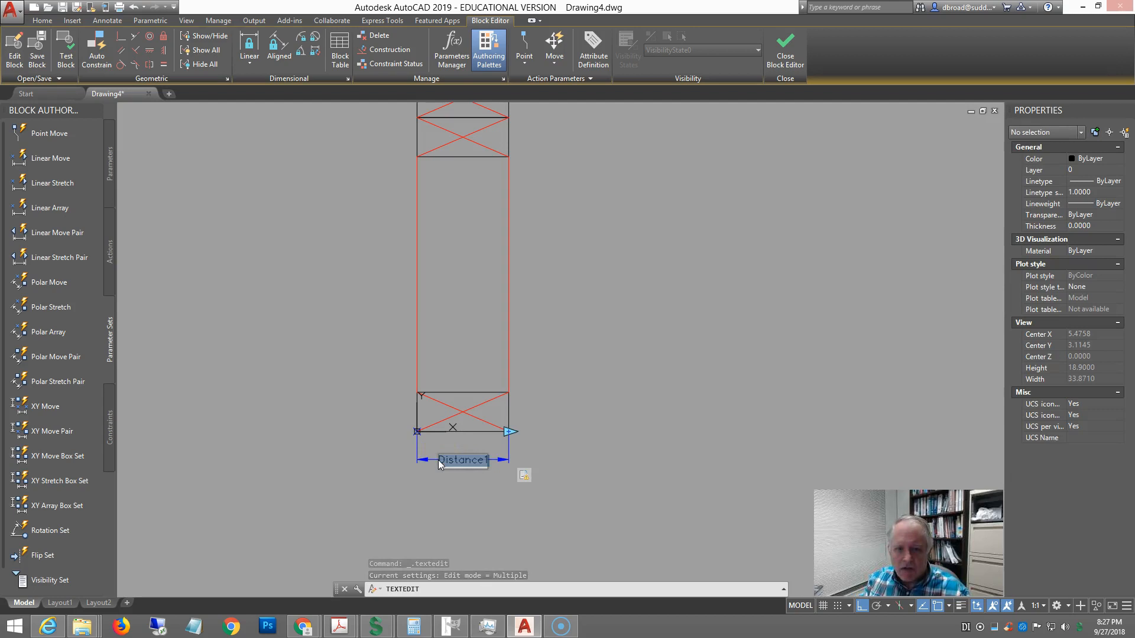
type("W")
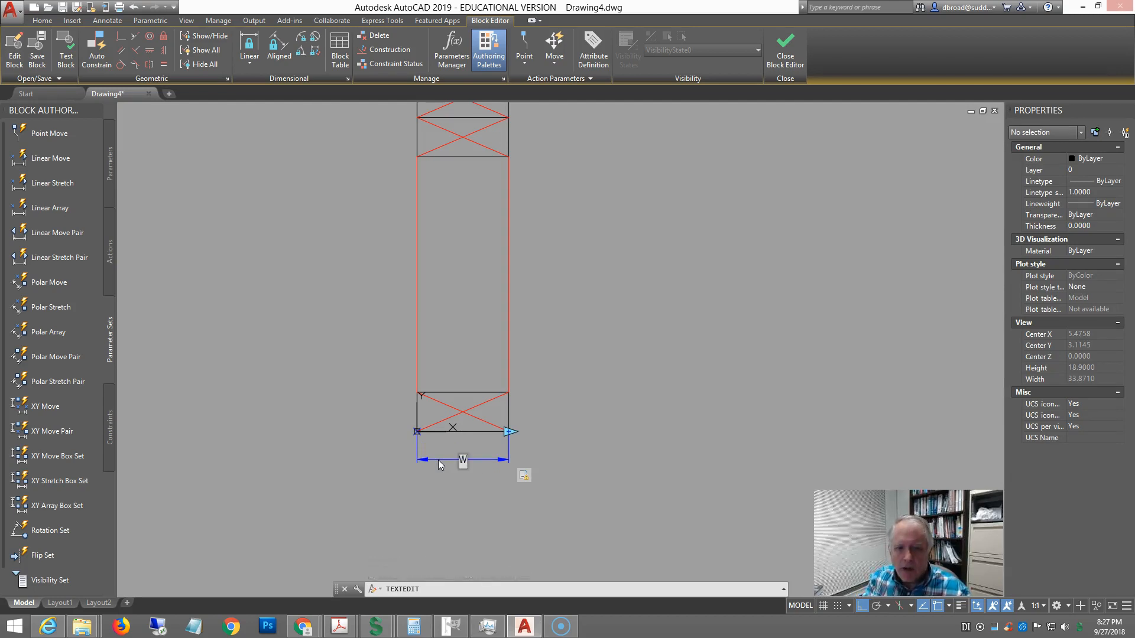
type("idth")
key("Return")
mouse_move(558, 443)
middle_mouse_down()
mouse_move(522, 508)
mouse_move(518, 479)
middle_mouse_up()
key("Escape")
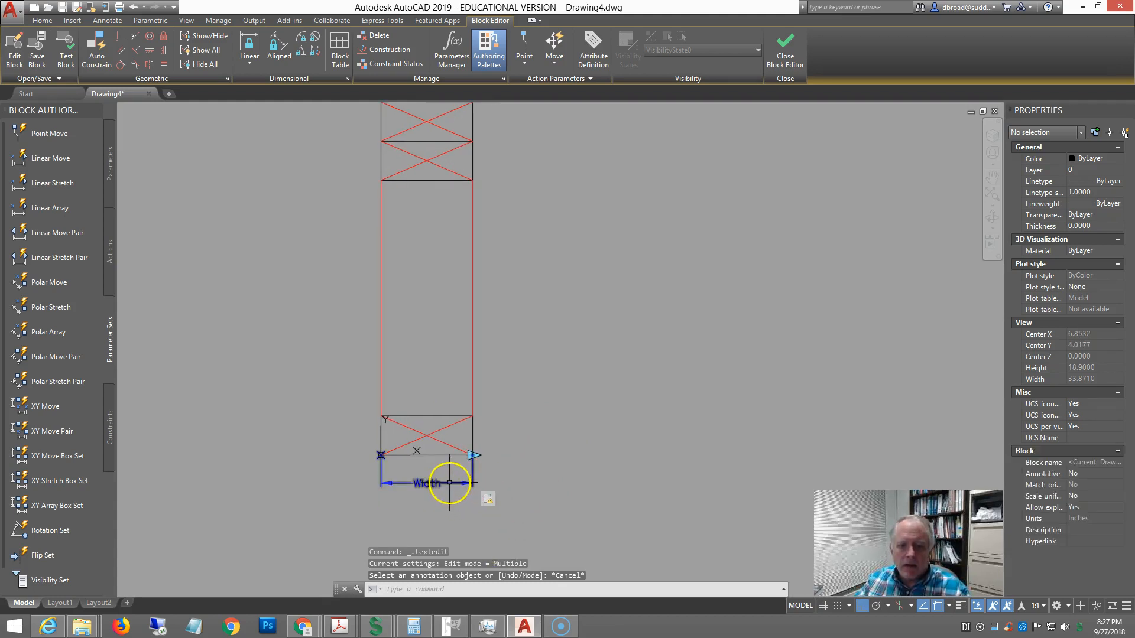
scroll(498, 506, "down", 2)
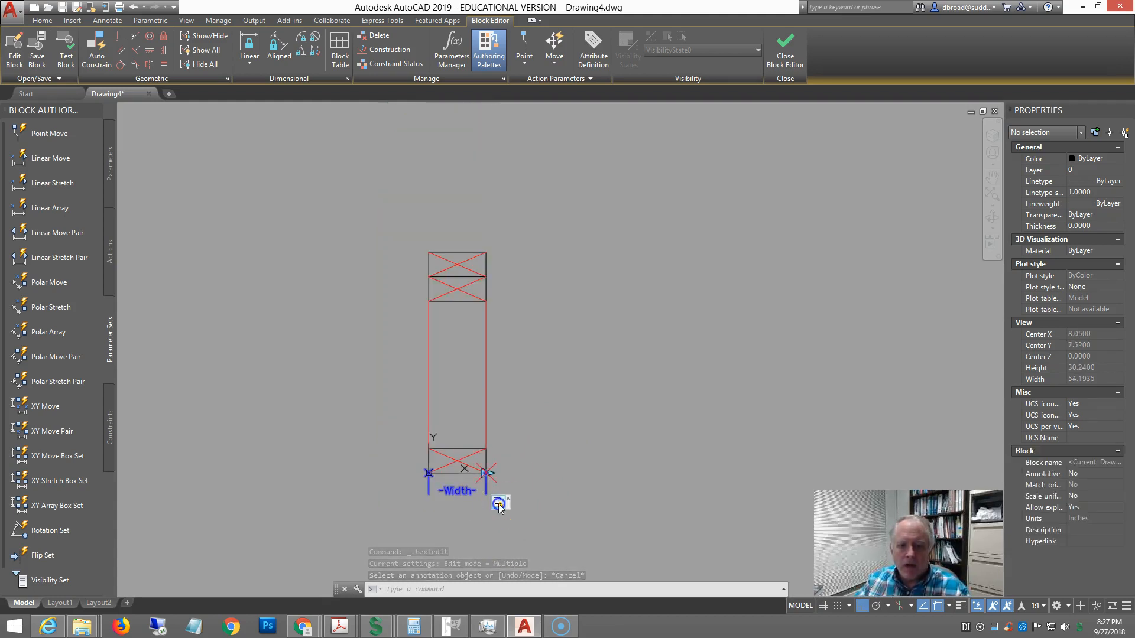
left_click(499, 504)
right_click(498, 505)
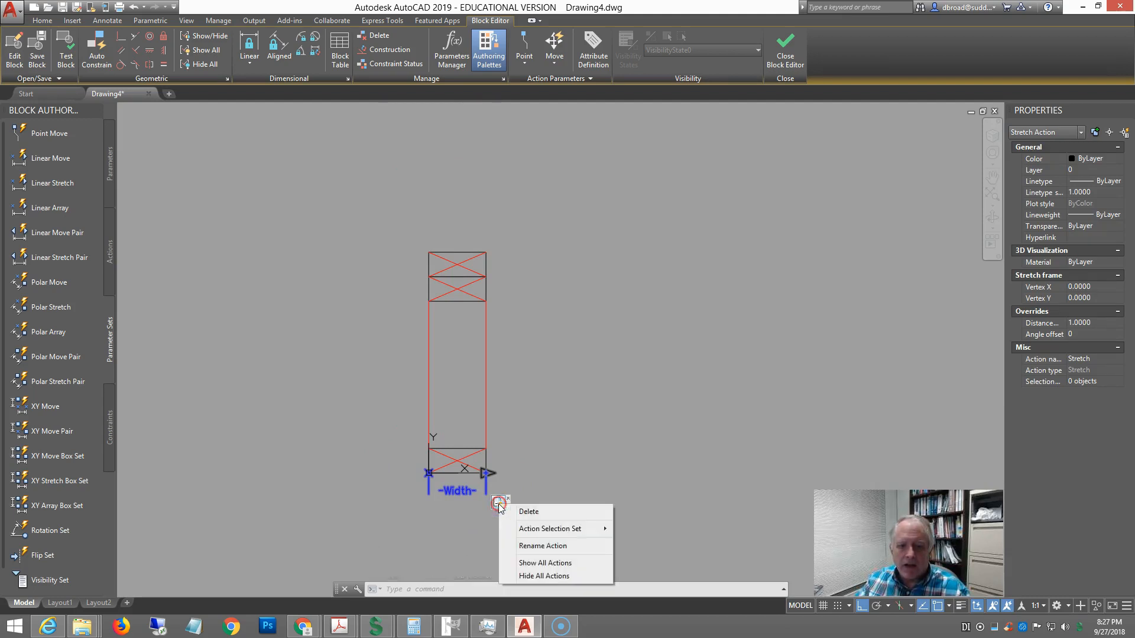
mouse_move(530, 525)
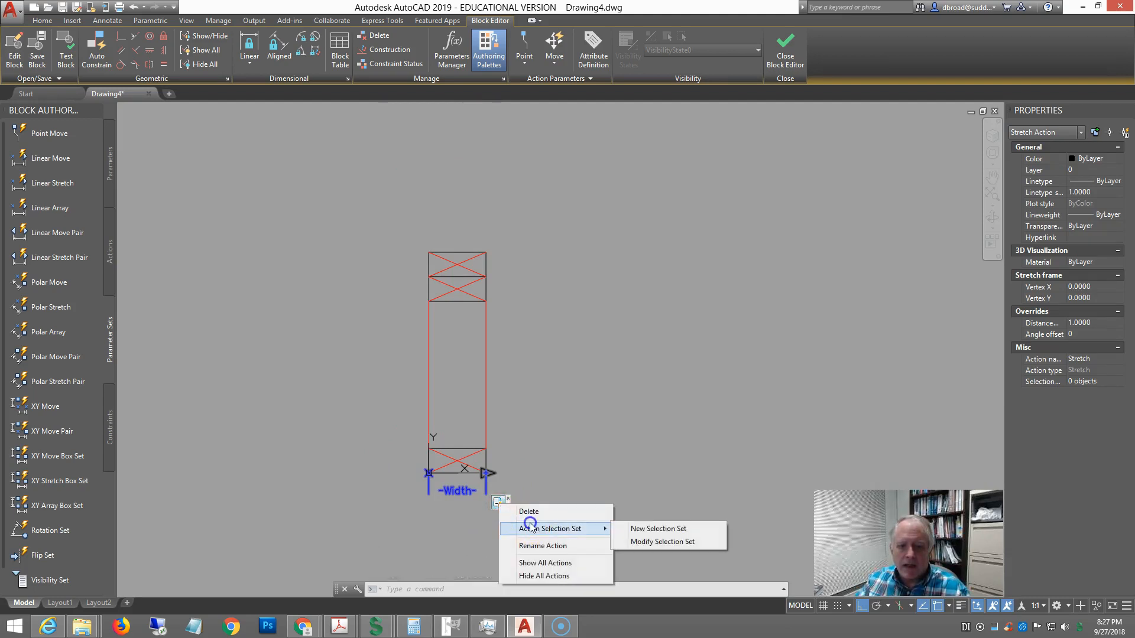
left_click(653, 529)
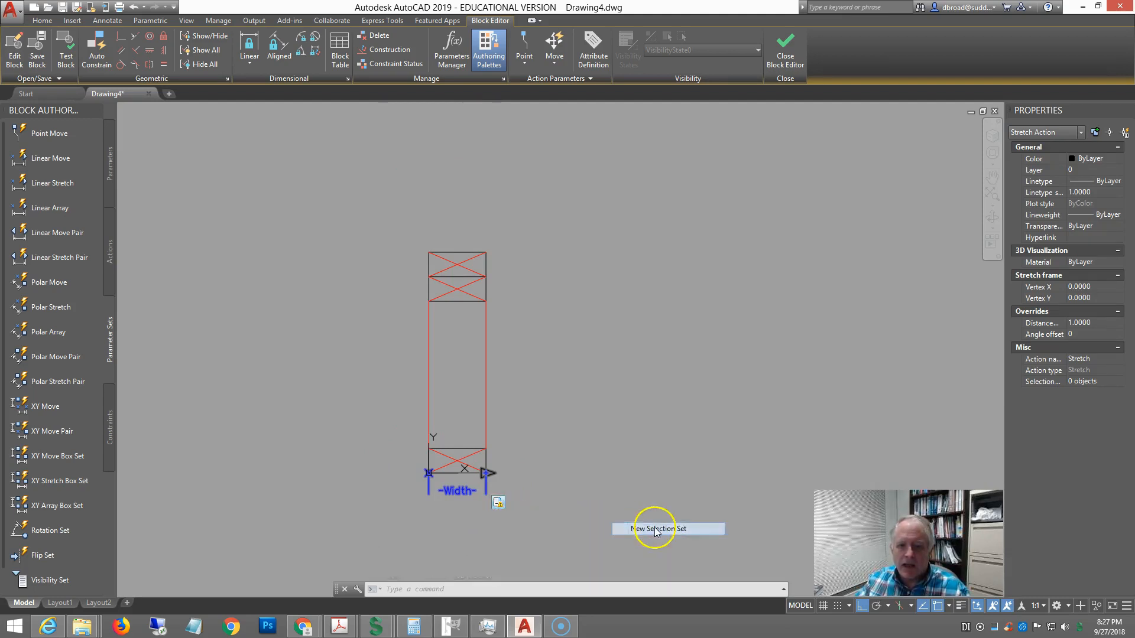
left_click(513, 221)
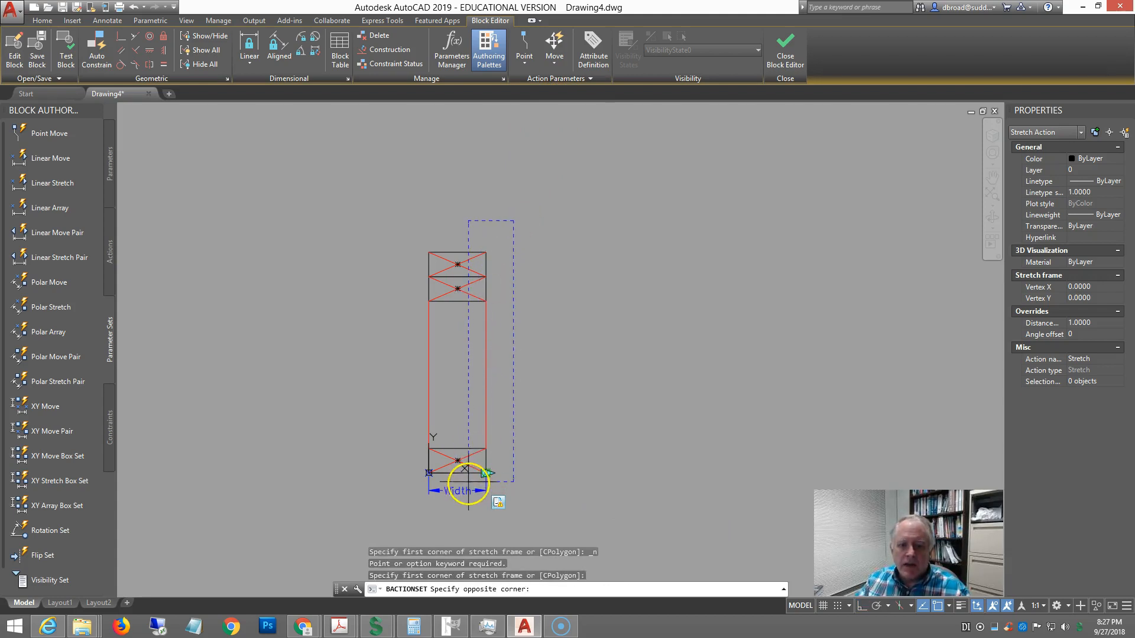
left_click(486, 473)
left_click(521, 229)
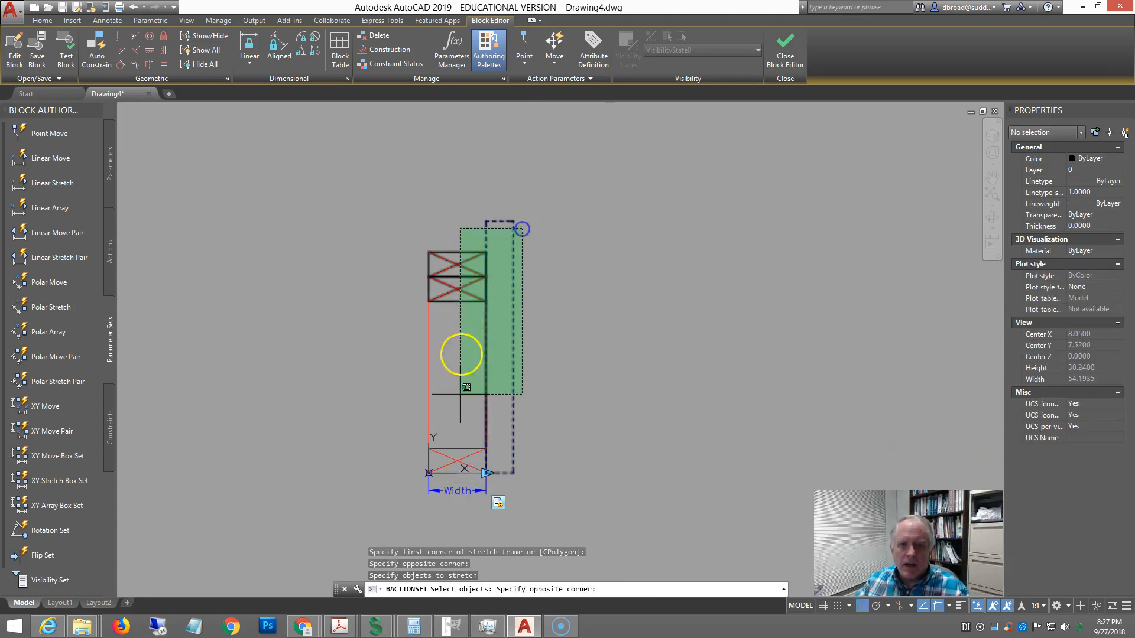
left_click(461, 477)
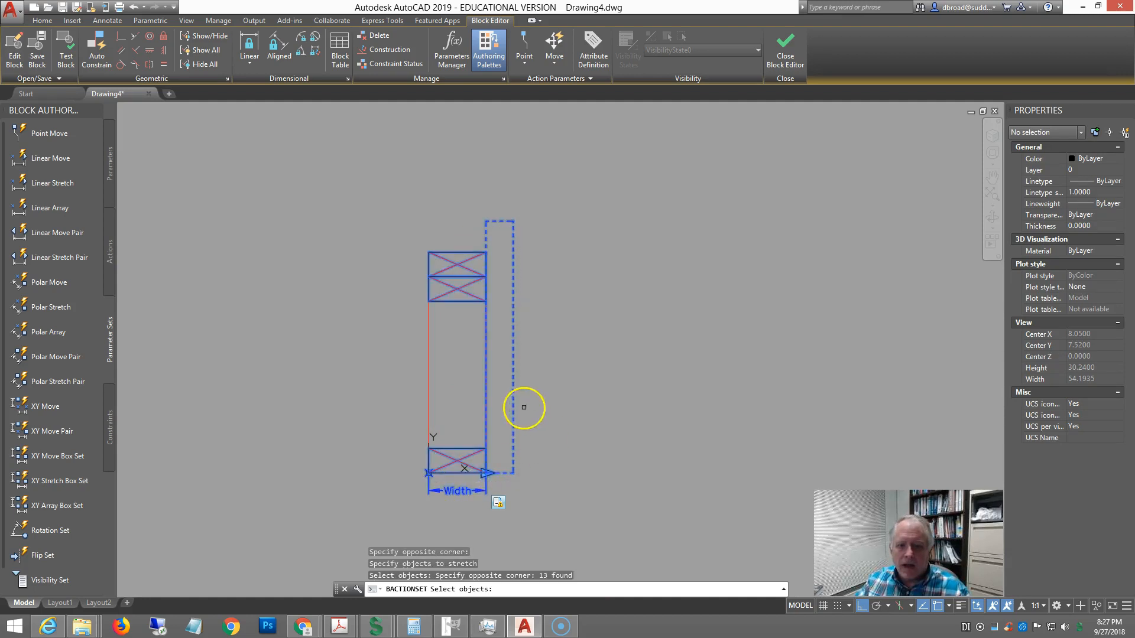
key("Escape")
Give the Width stretch action a new selection set, framing the section's full right half and selecting all objects that cross it
scroll(501, 508, "up", 1)
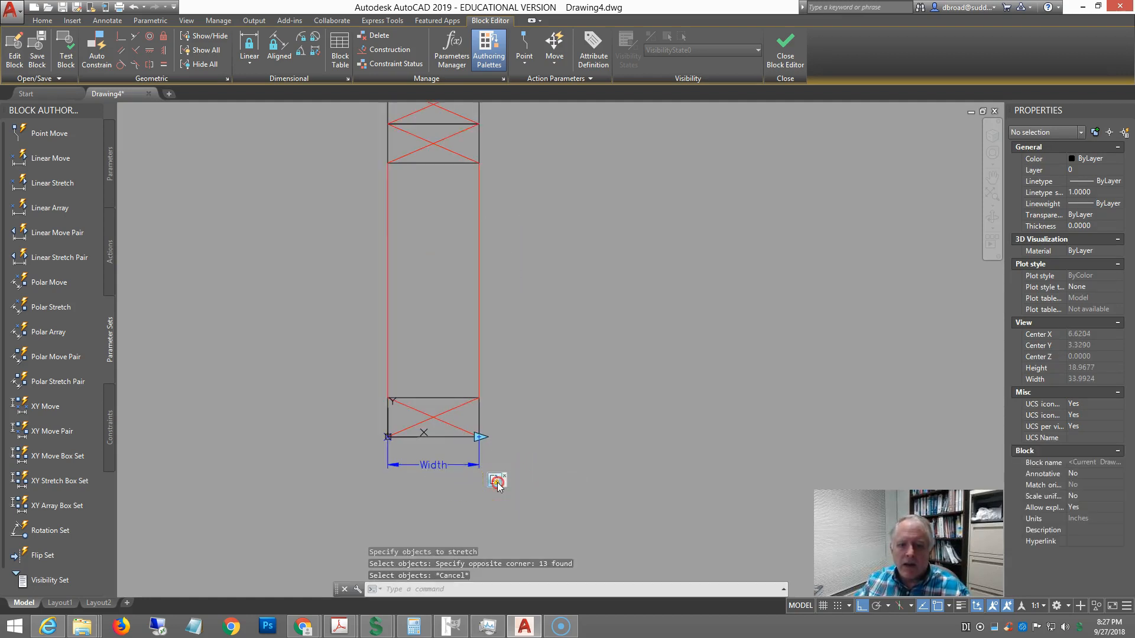
right_click(497, 483)
mouse_move(528, 508)
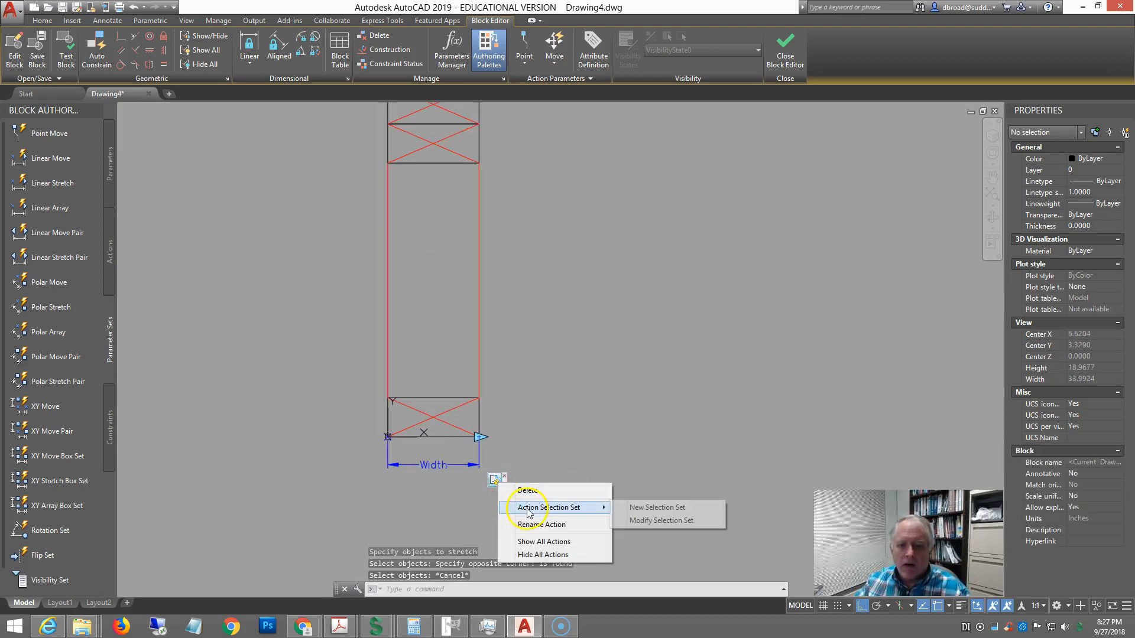
left_click(643, 508)
scroll(636, 502, "down", 2)
left_click_drag(614, 501, 559, 325)
left_click(628, 502)
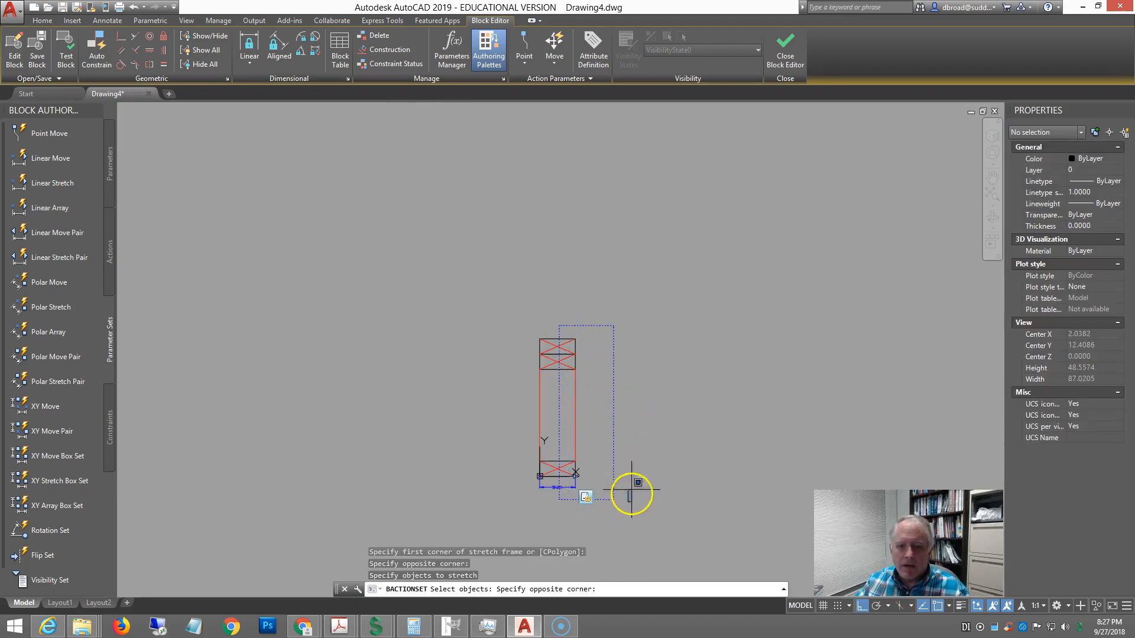
left_click(562, 320)
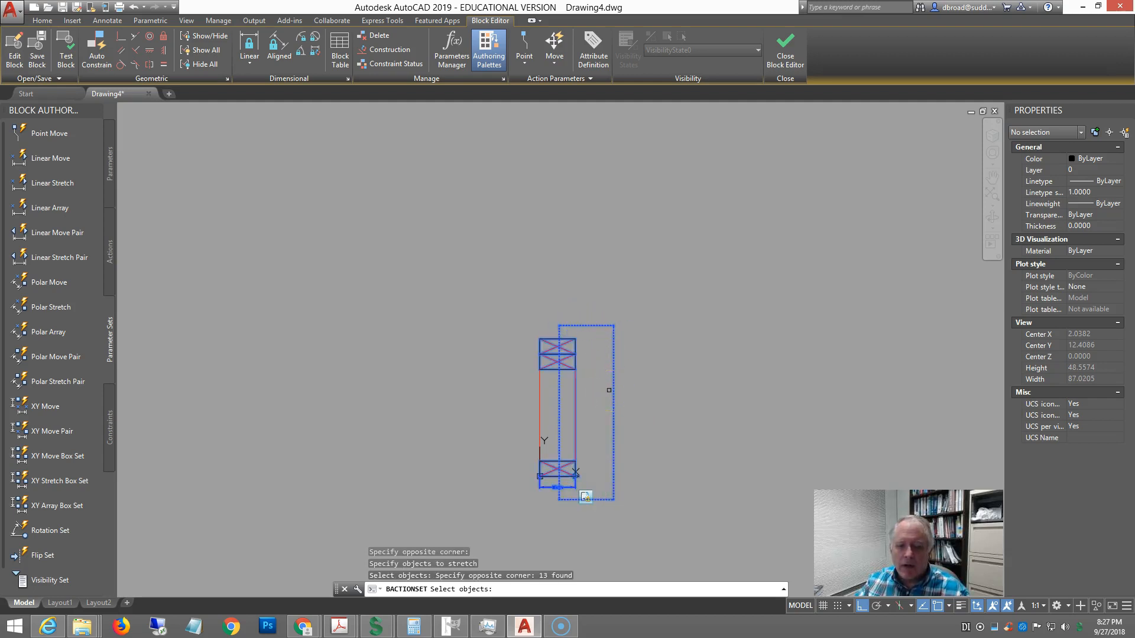
right_click(674, 405)
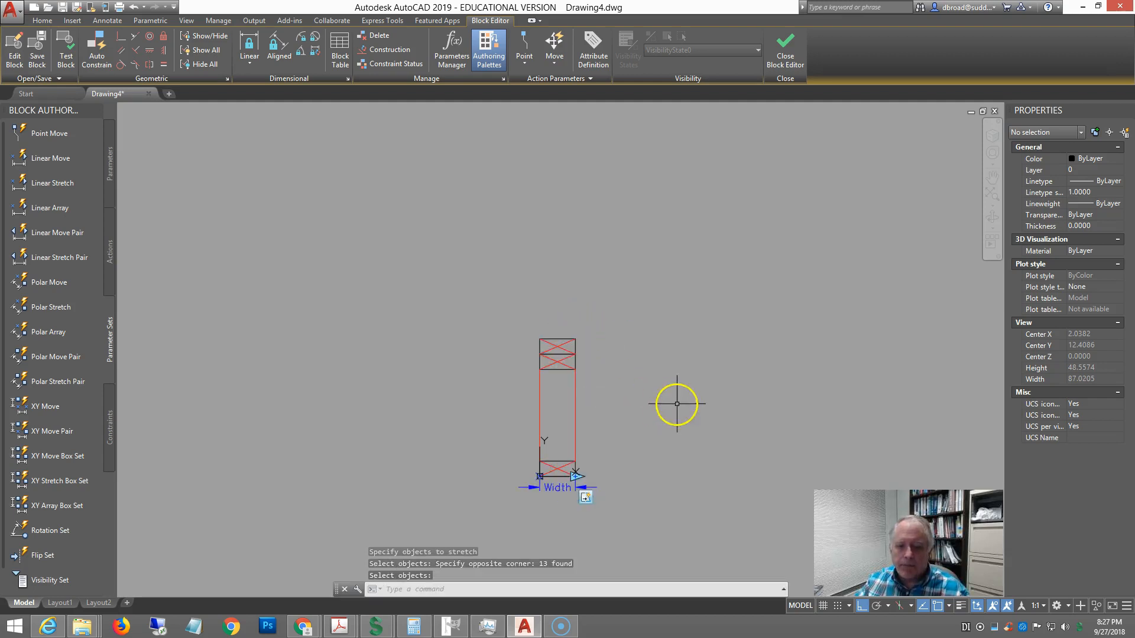
Set the distance type of the Width parameter's value set to List
left_click(556, 490)
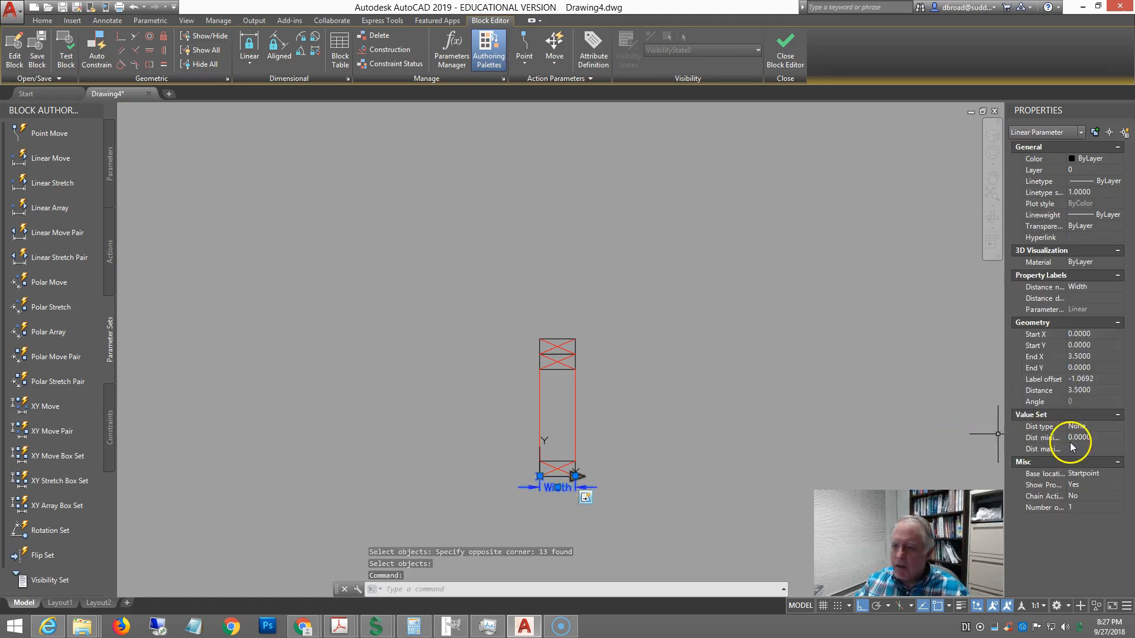
left_click(1103, 424)
left_click(1105, 423)
left_click(1092, 458)
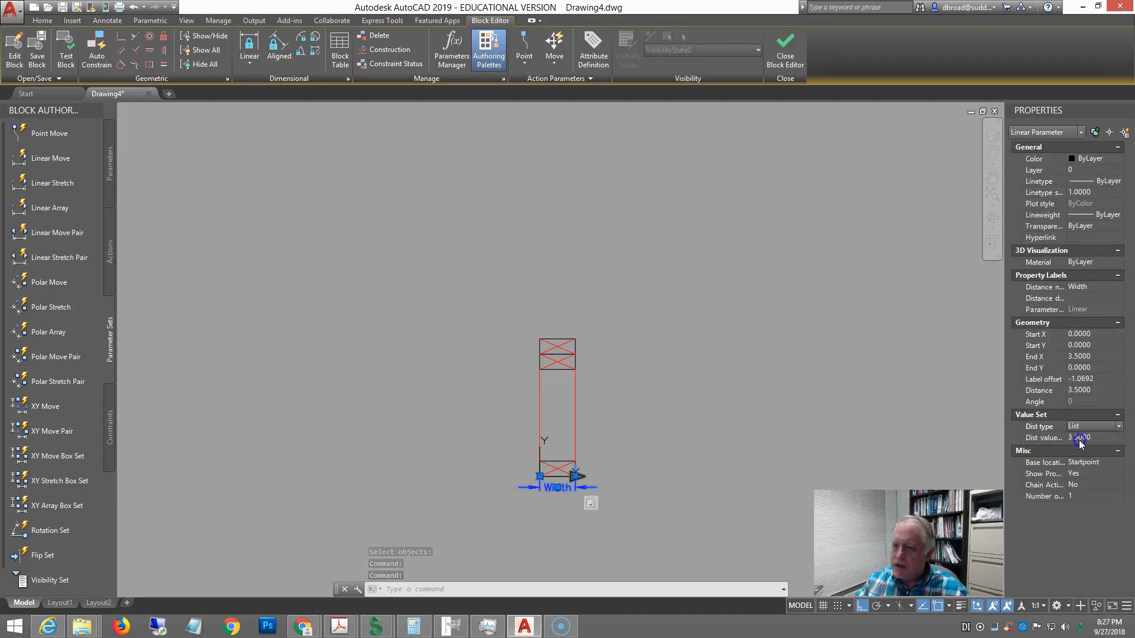
Add the distances 5.5 and 7.25 to the Width parameter's value list
left_click(1121, 439)
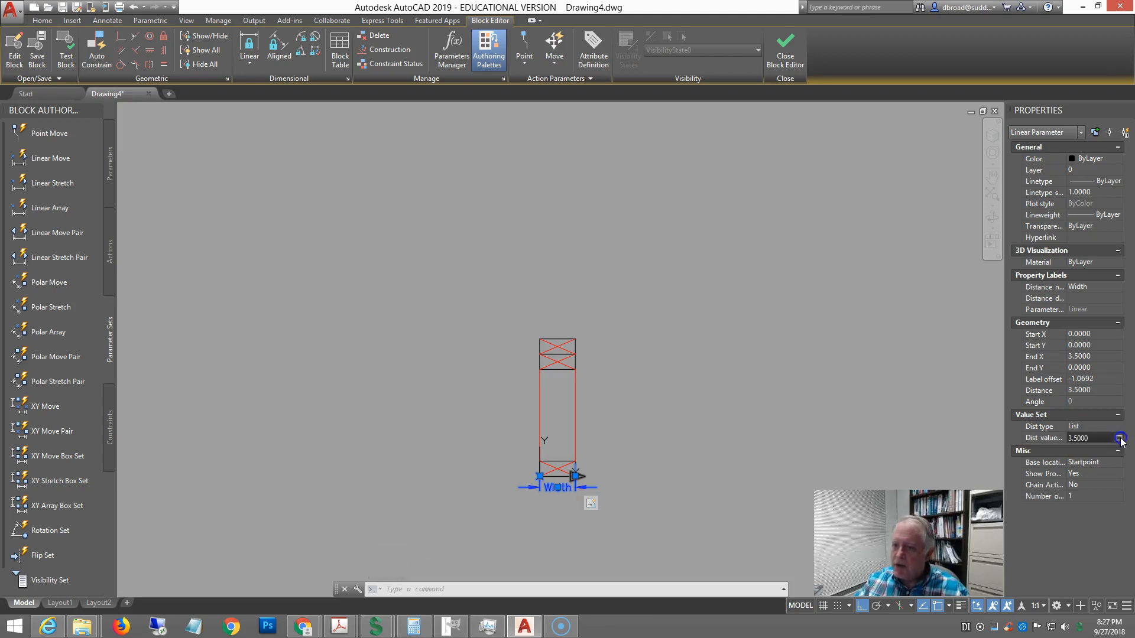
left_click(1119, 439)
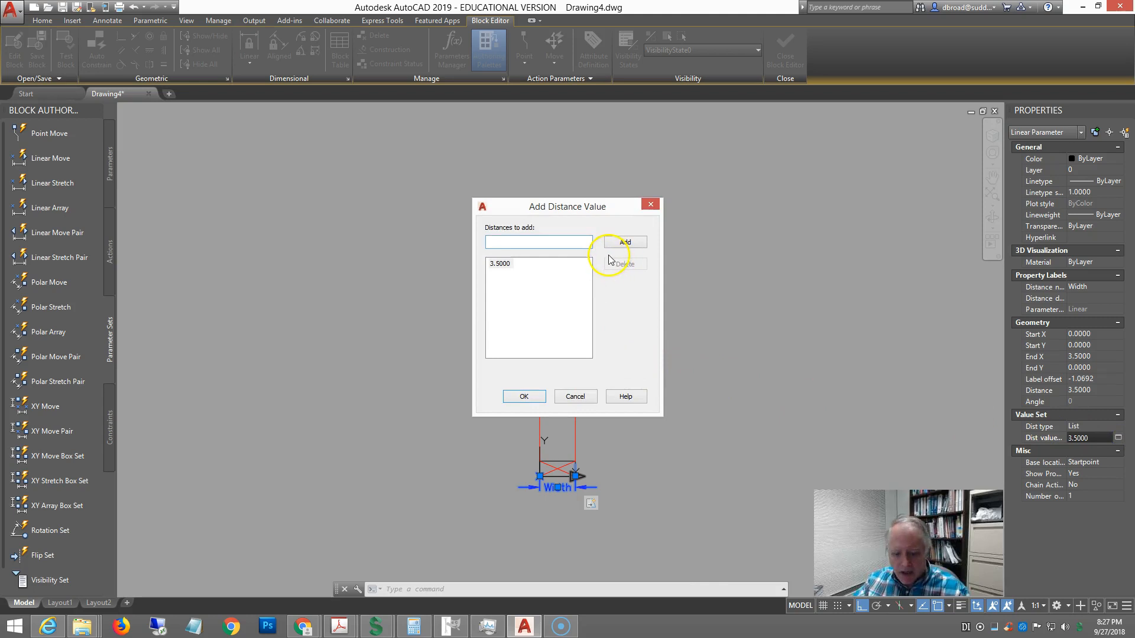
left_click(640, 244)
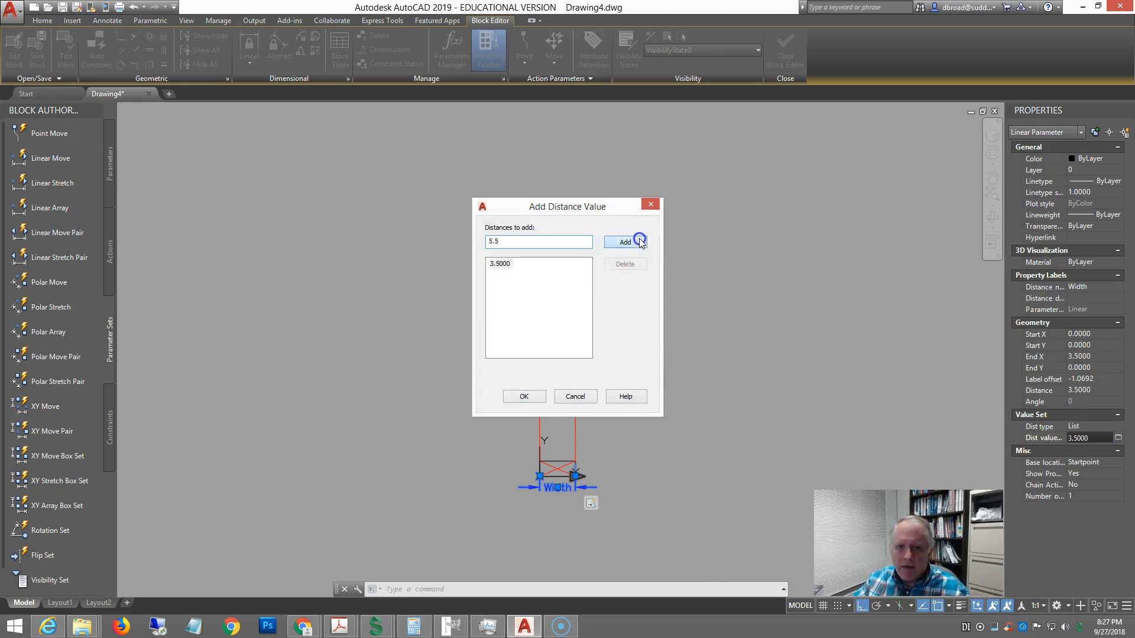
type("7.25")
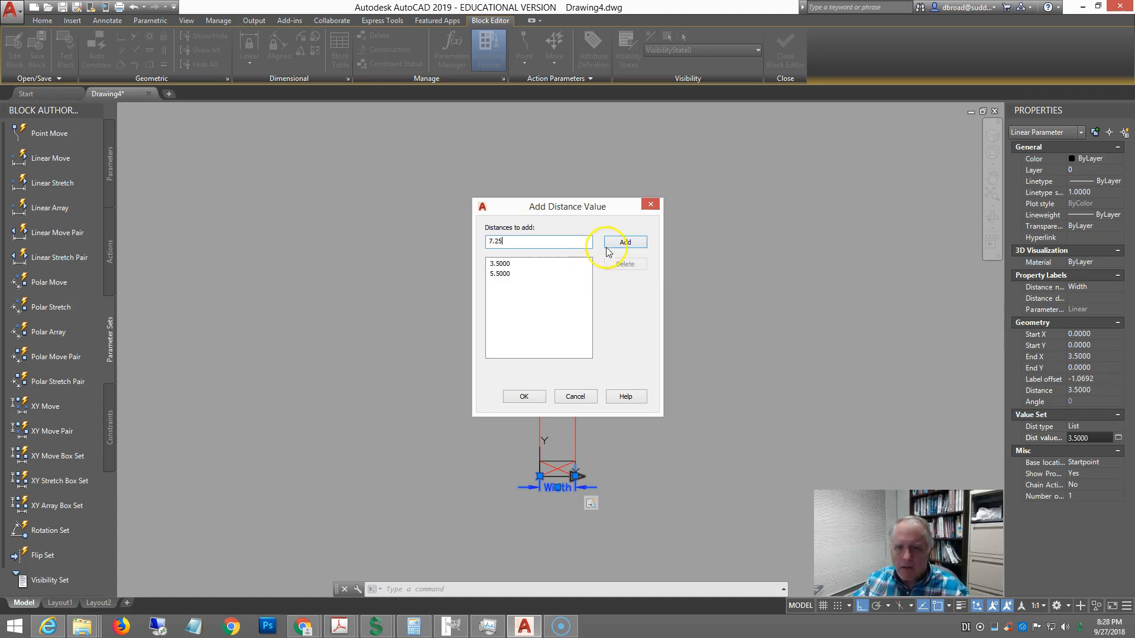
left_click(623, 243)
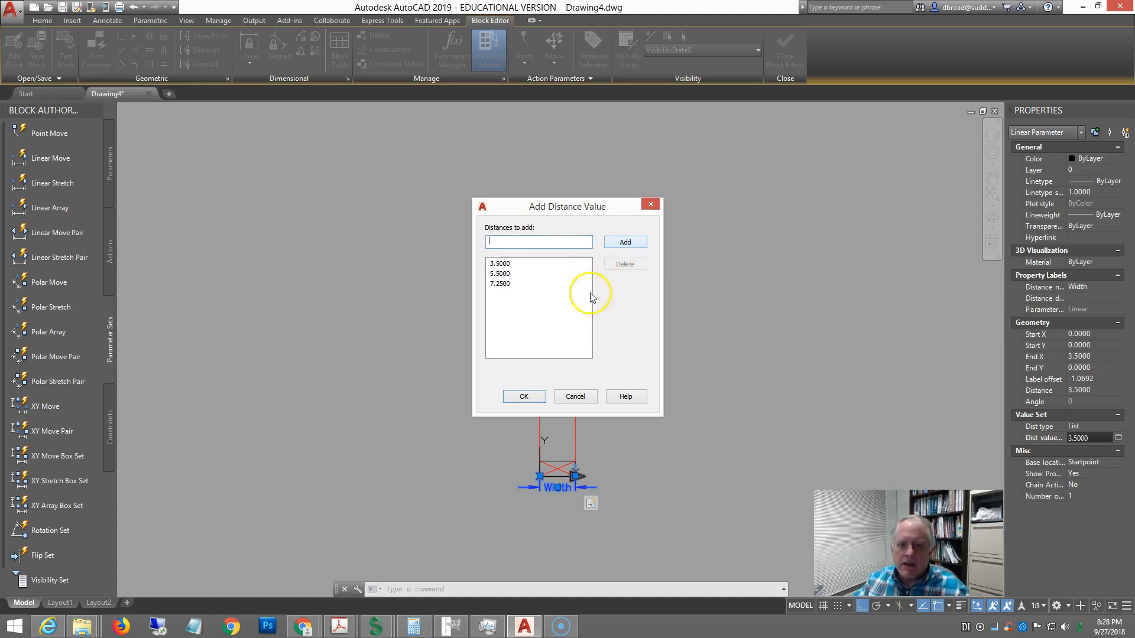
left_click(524, 396)
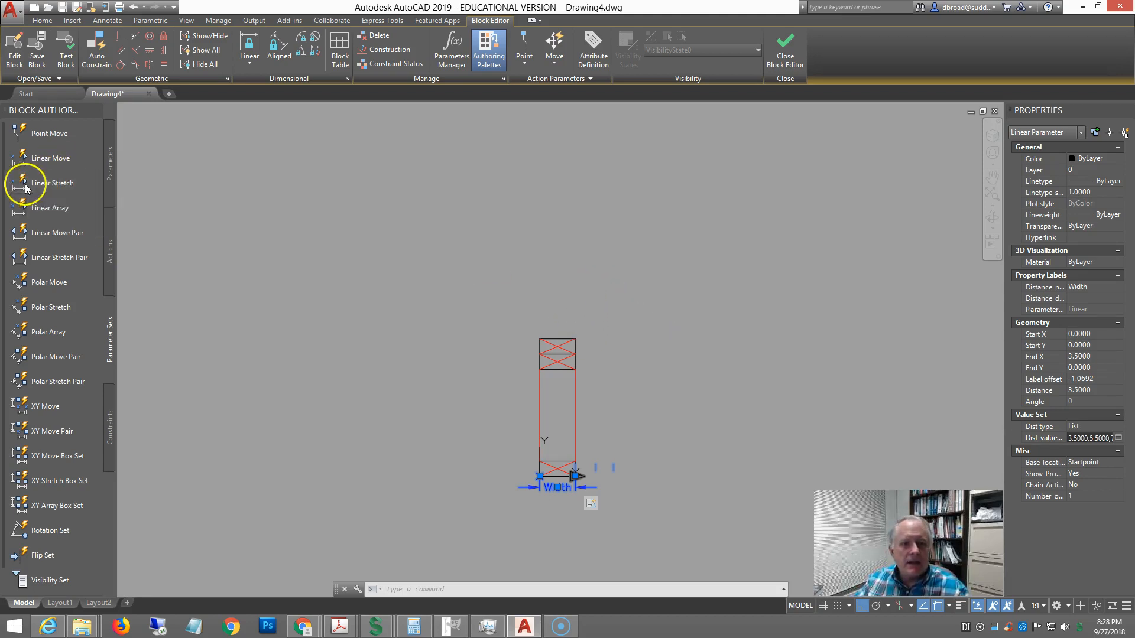
Add a vertical Linear Stretch parameter set from the section's lower-left corner to its upper-left corner, with the label to the left
left_click(25, 188)
left_click(539, 476)
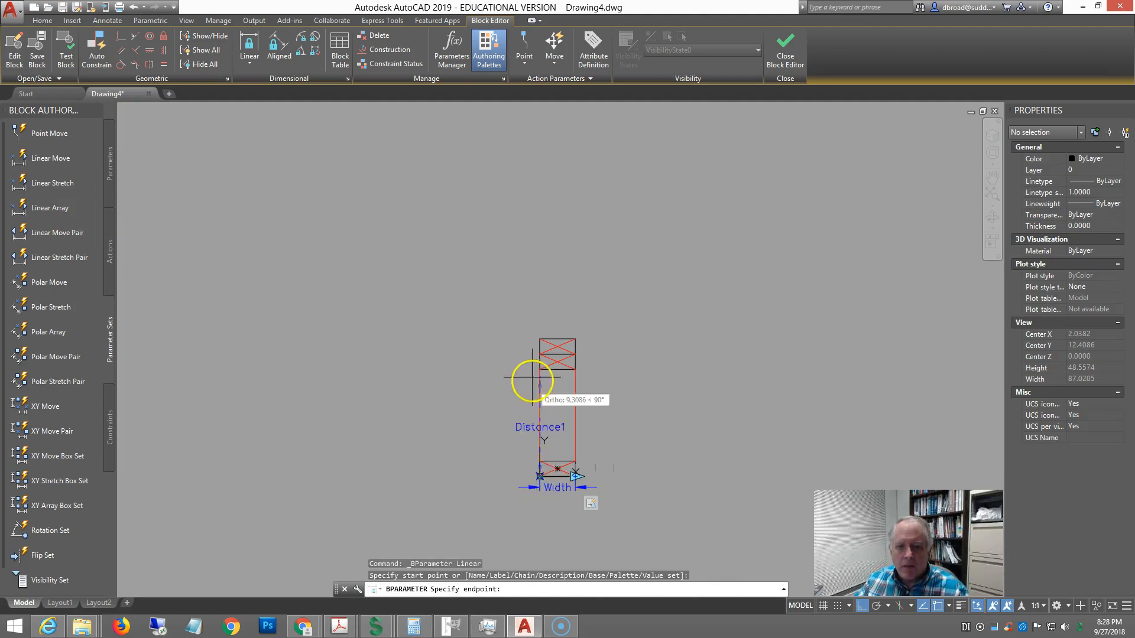
left_click(538, 339)
left_click(477, 326)
Rename the vertical linear parameter's label to Height
double_click(489, 407)
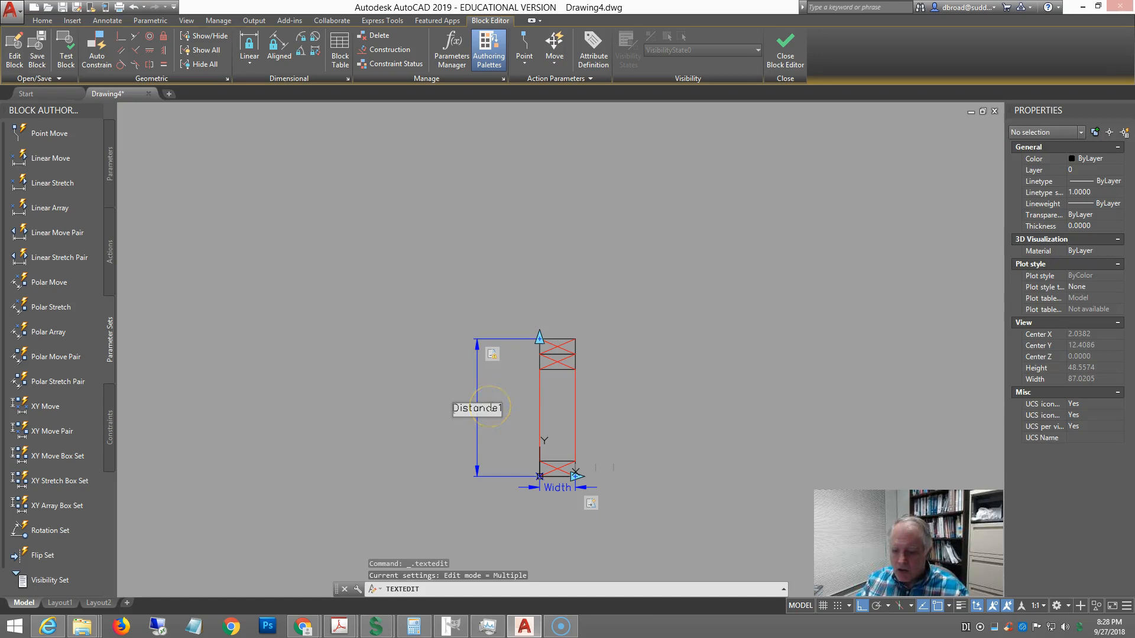
type("Heig")
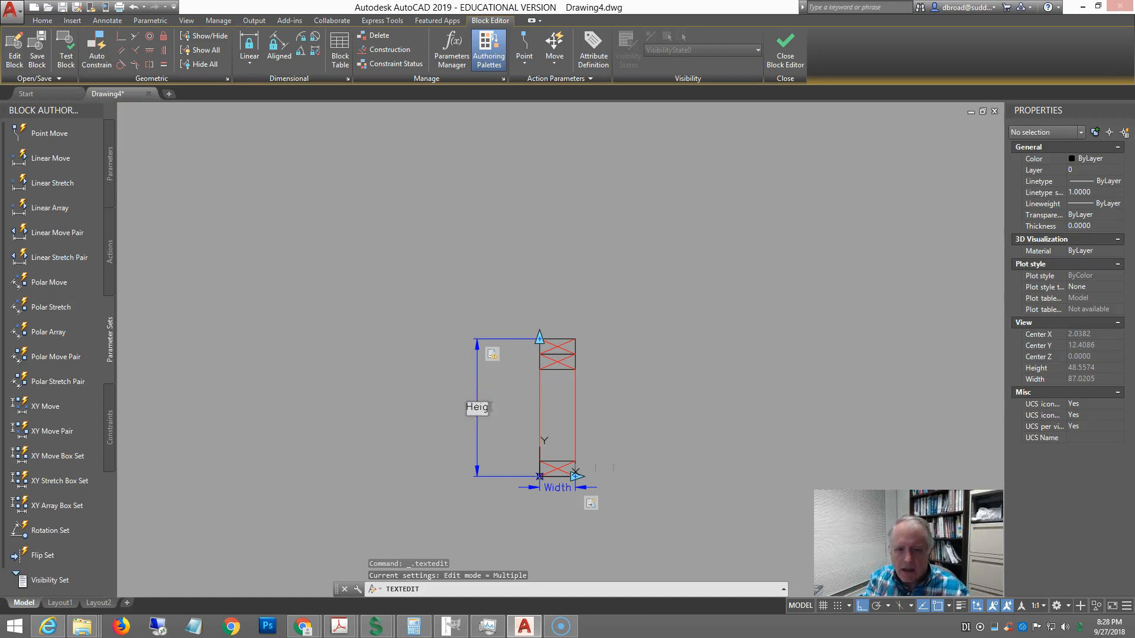
type("ht")
key("Return")
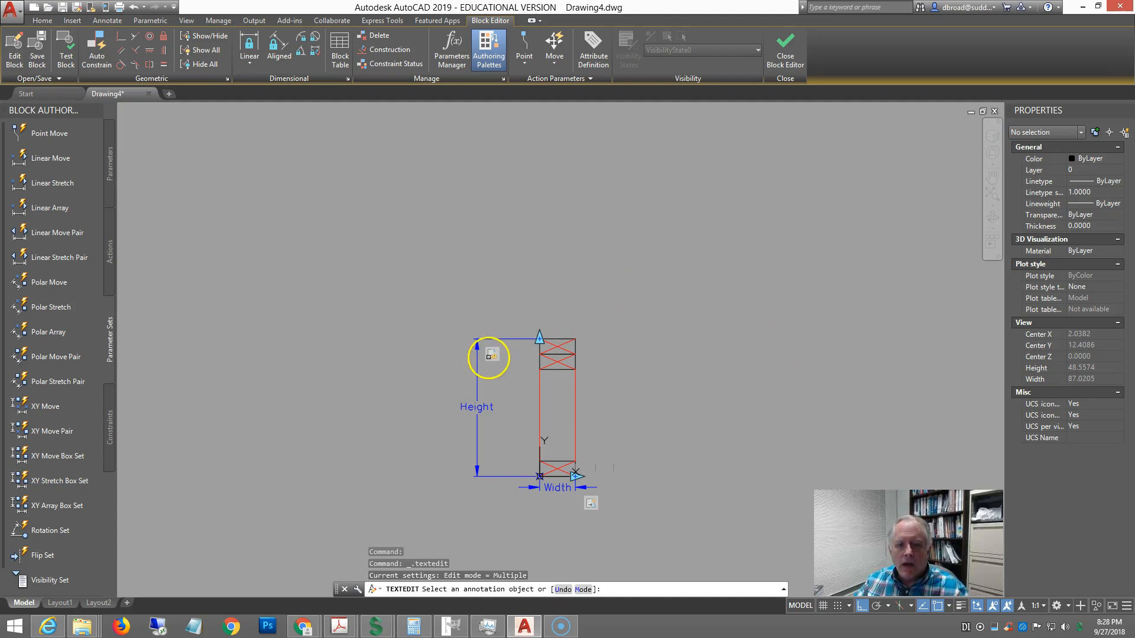
key("Return")
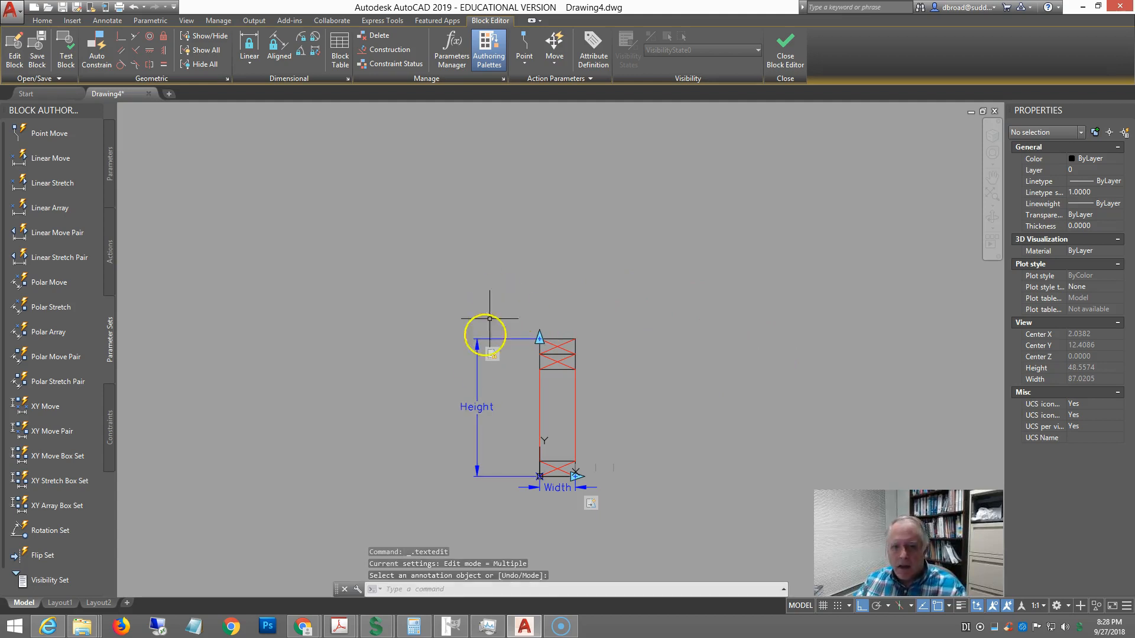
Define a new selection set for the Height stretch action, with the stretch frame and a crossing selection around the two upper members
left_click(492, 354)
right_click(492, 355)
mouse_move(521, 380)
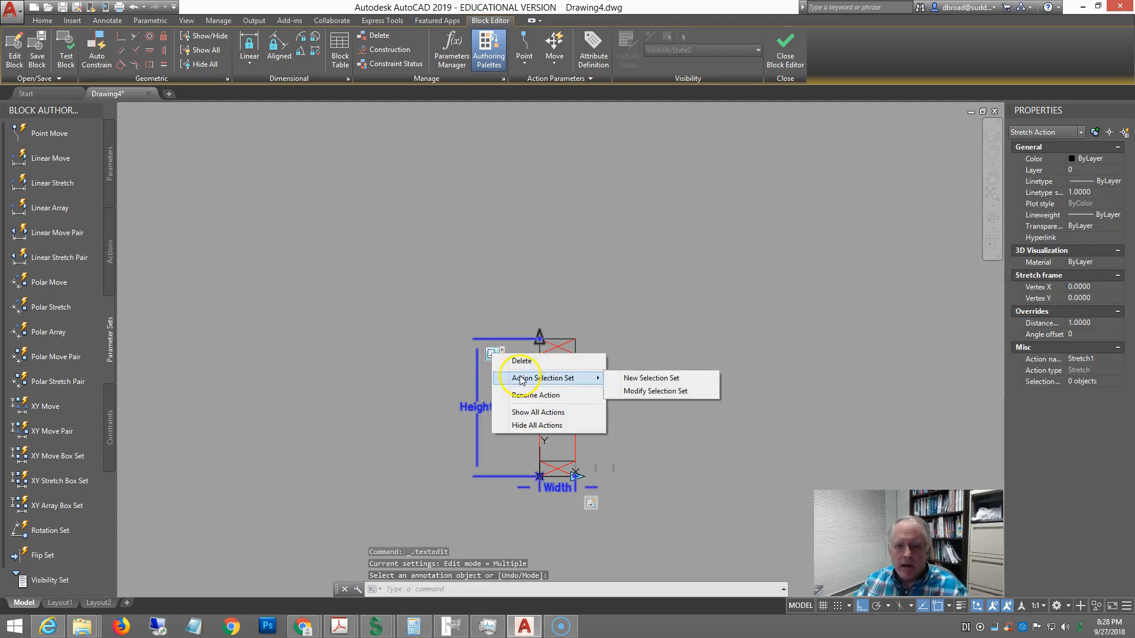
left_click(646, 378)
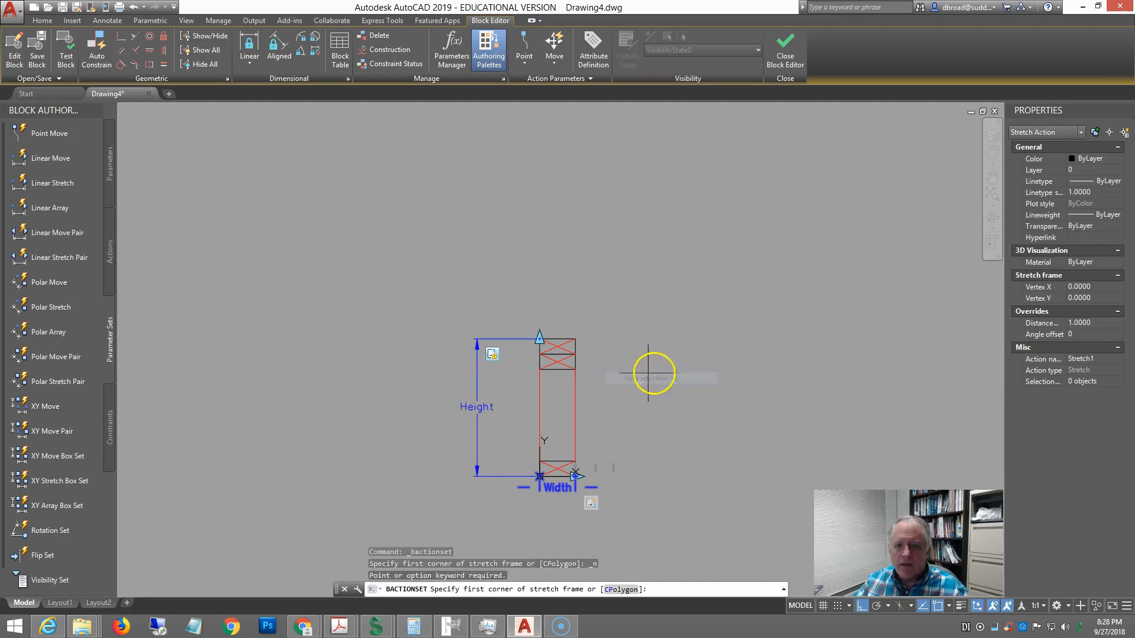
left_click(604, 388)
left_click(518, 308)
left_click(626, 385)
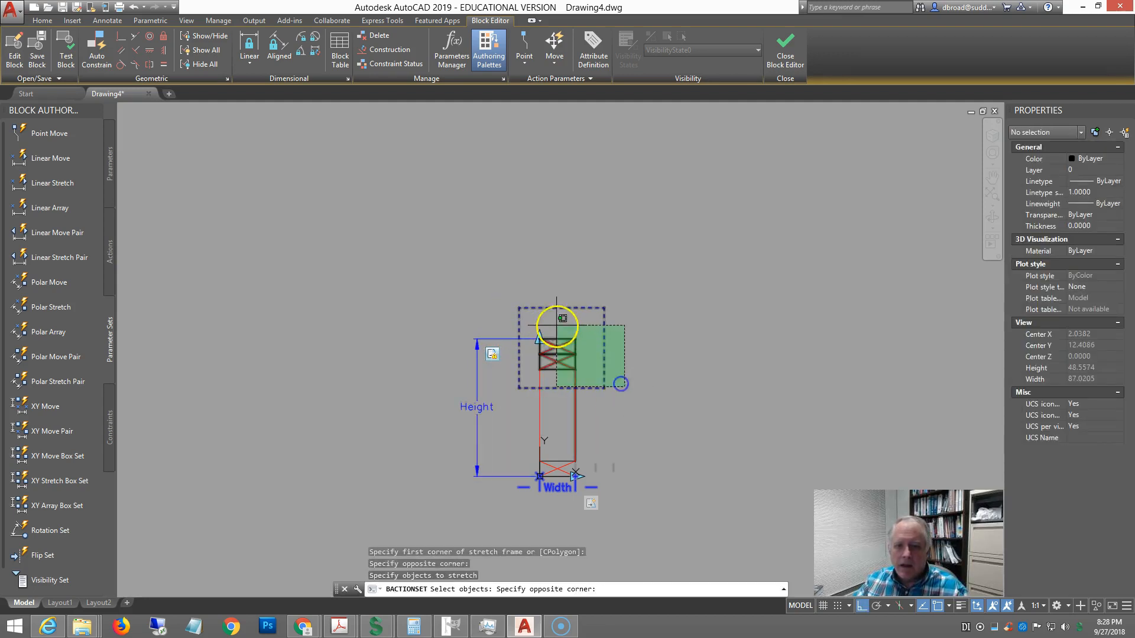
left_click(518, 306)
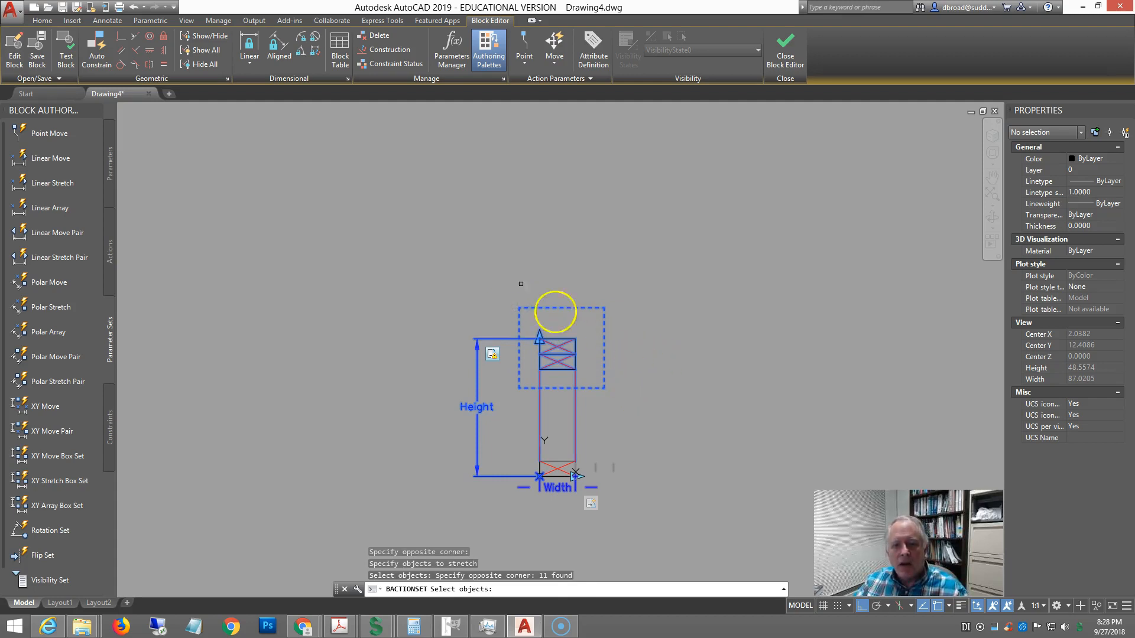
key("Return")
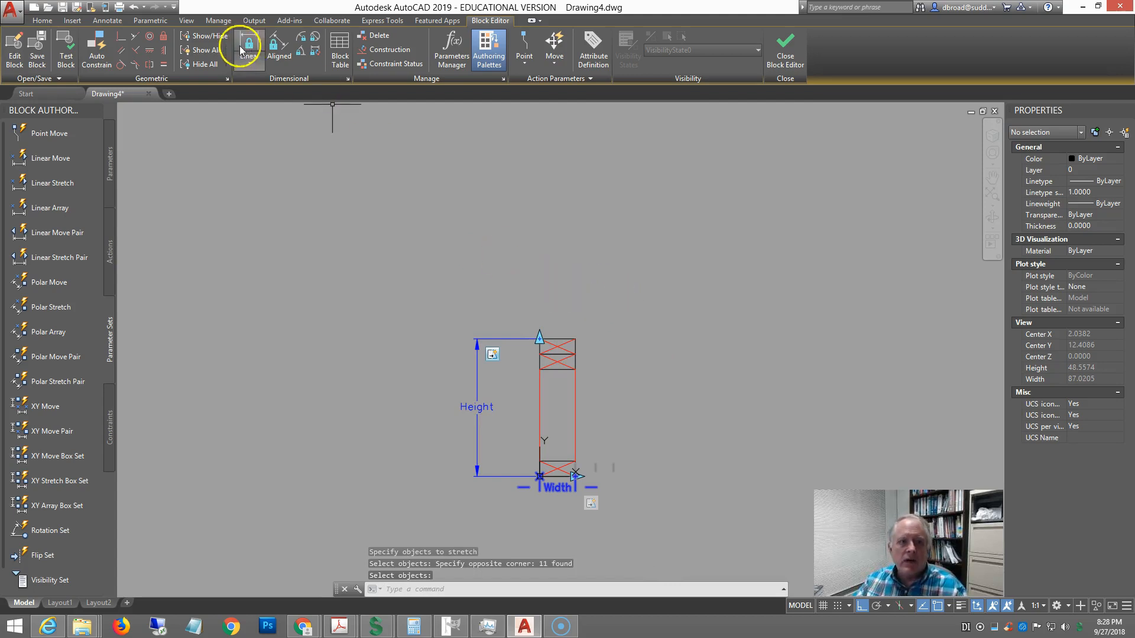
Test the block and stretch it upward with its height grip to a height of about 39.2
left_click(65, 47)
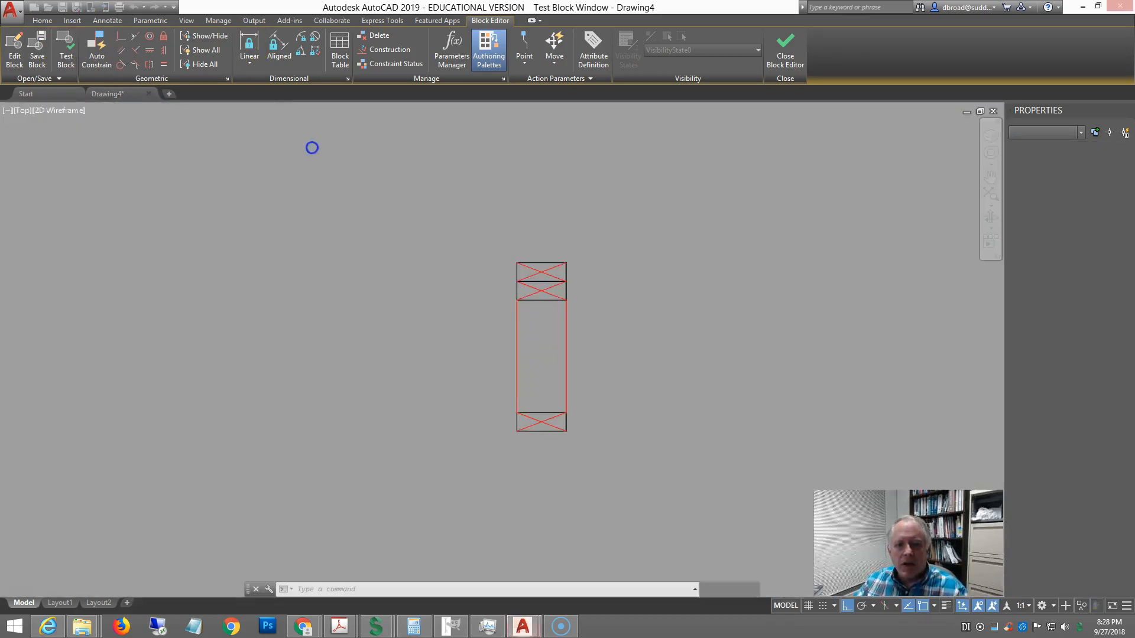
left_click(531, 260)
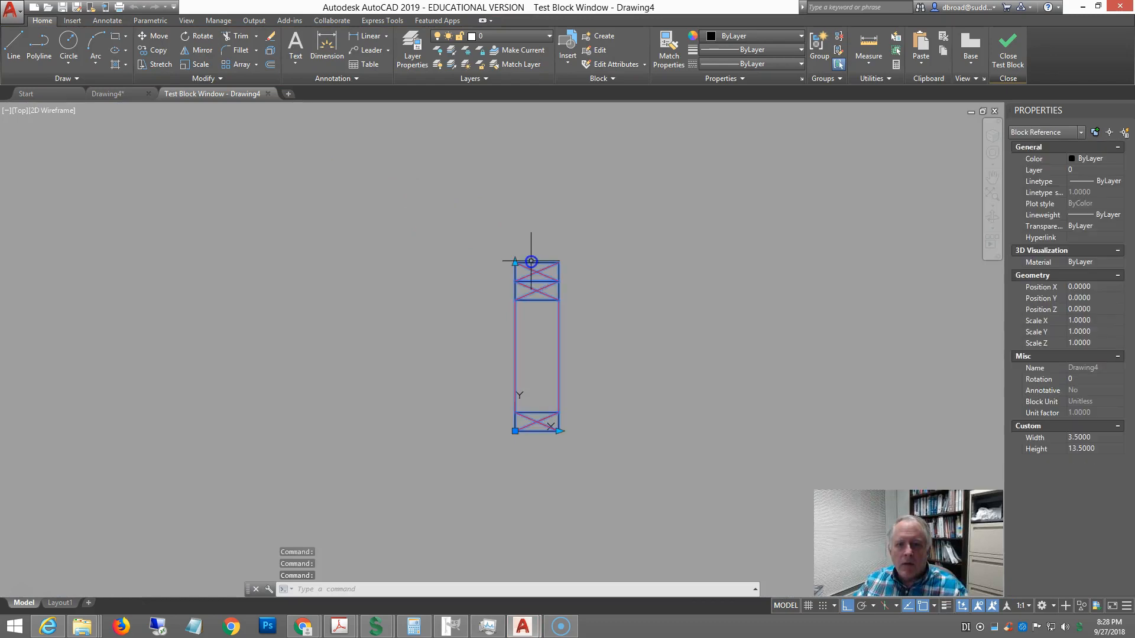
scroll(531, 259, "down", 2)
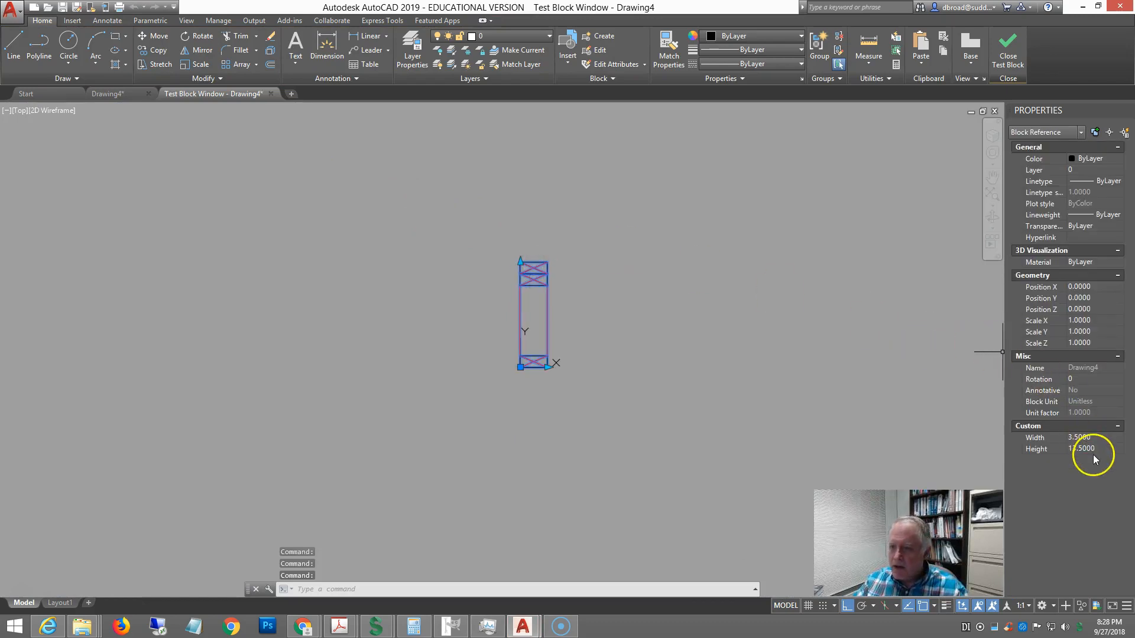
middle_click_drag(615, 248, 557, 354)
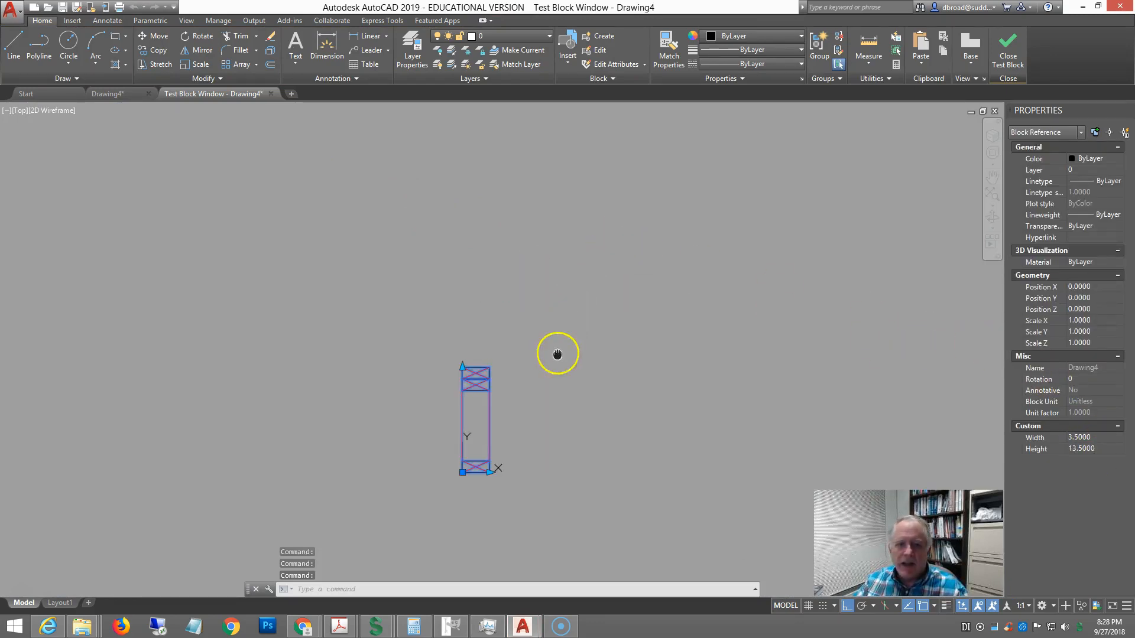
left_click(462, 365)
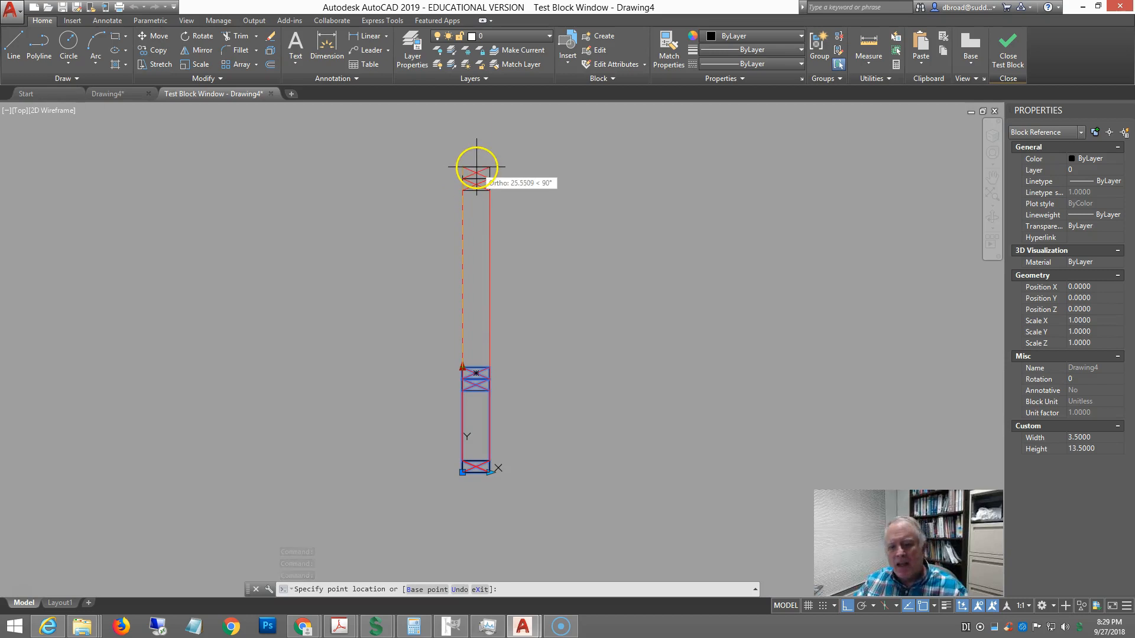
left_click(468, 166)
Set the test block's custom Height to 96
left_click(1103, 448)
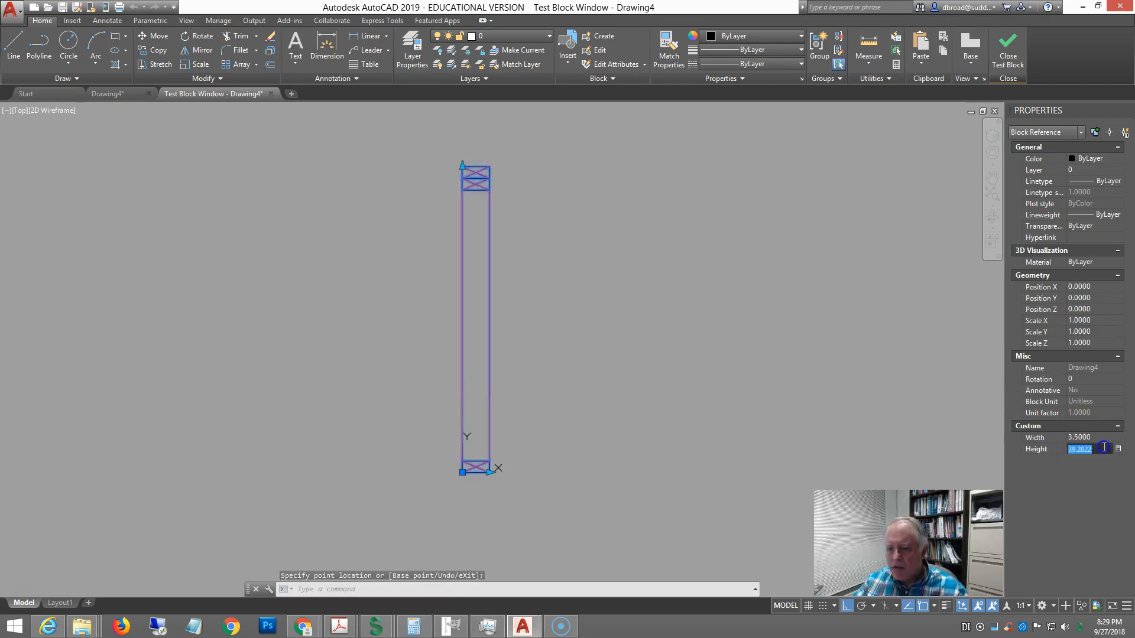
type("96")
key("Return")
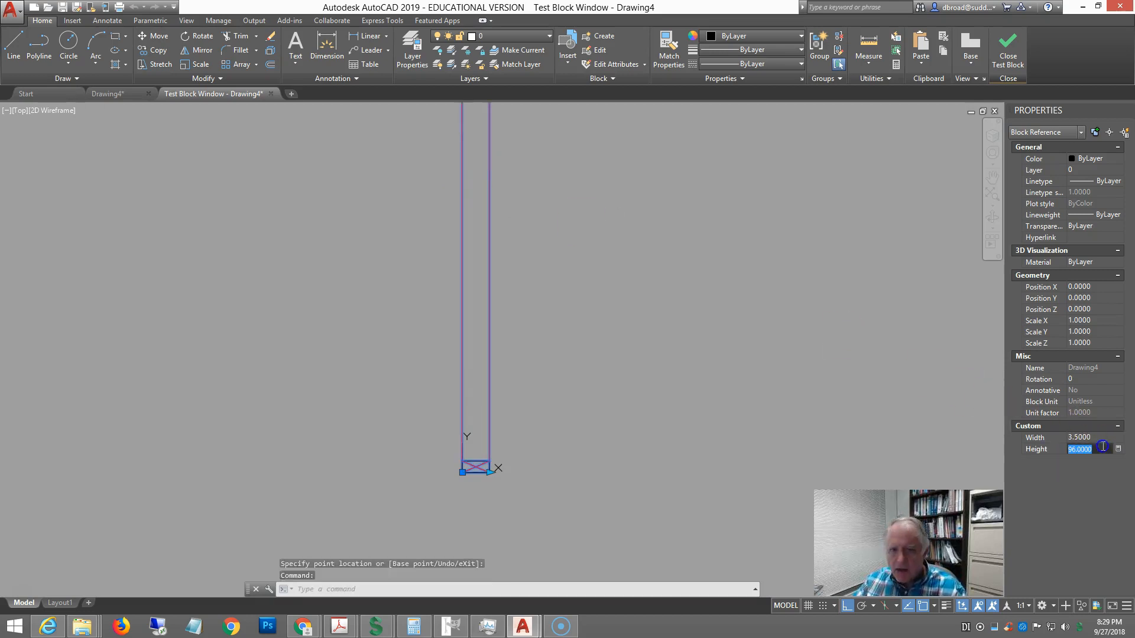
Stretch the test block with its width grip to the listed width of 7.25, and deselect it
left_click(489, 473)
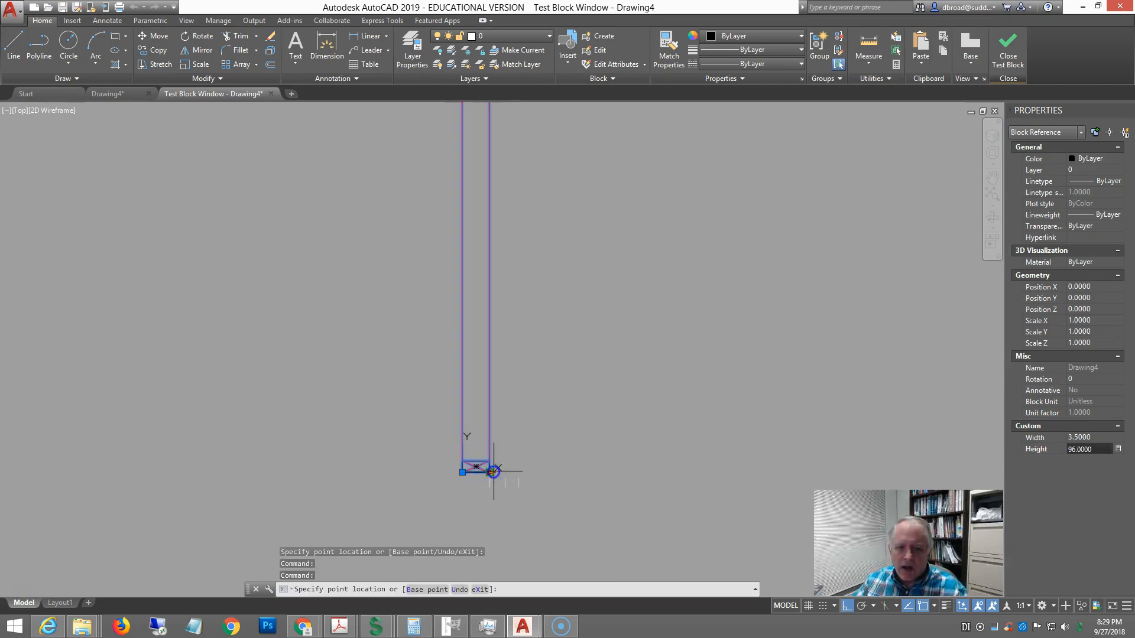
left_click(522, 474)
scroll(664, 385, "down", 4)
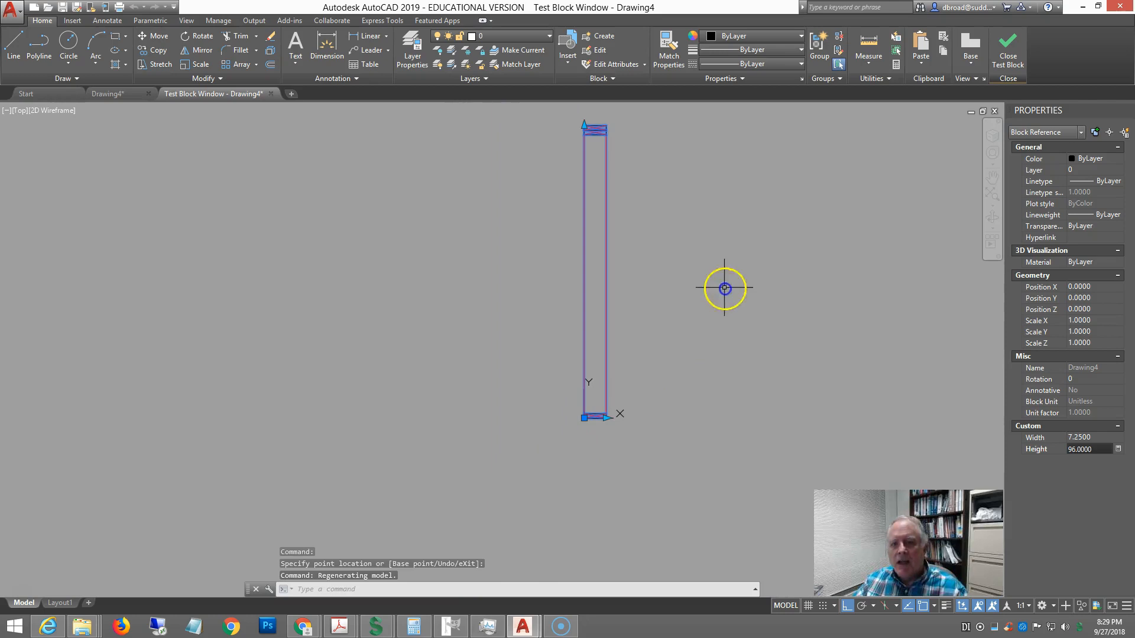
key("Escape")
middle_click_drag(717, 271, 646, 317)
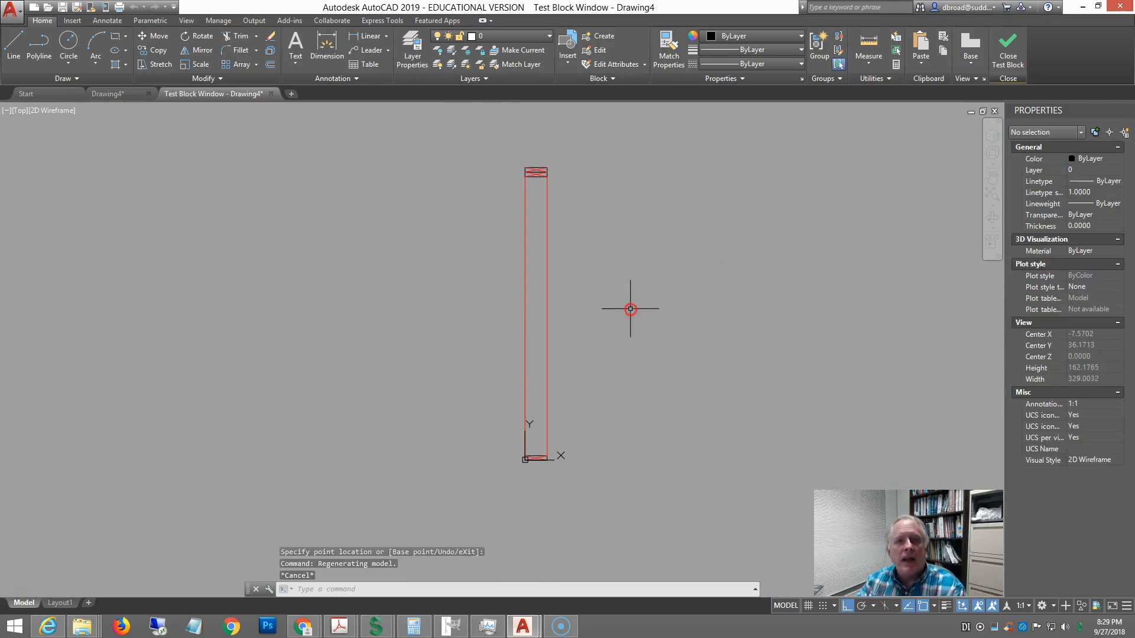
Close the test block window and the Block Editor, saving the changes to the current drawing
left_click(1003, 44)
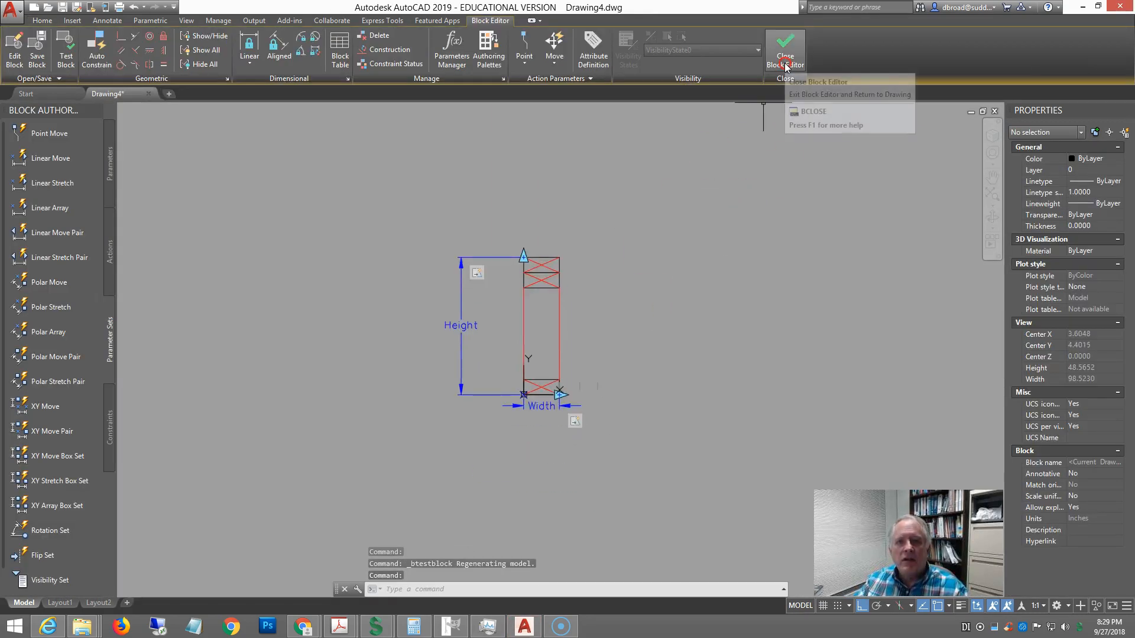
left_click(790, 57)
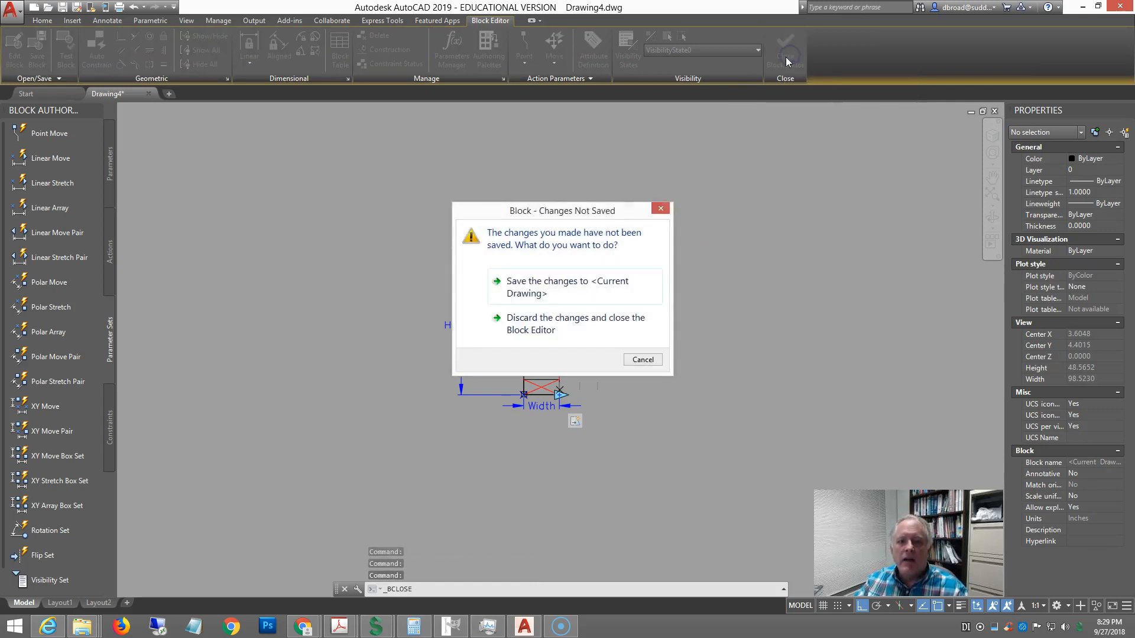
left_click(537, 287)
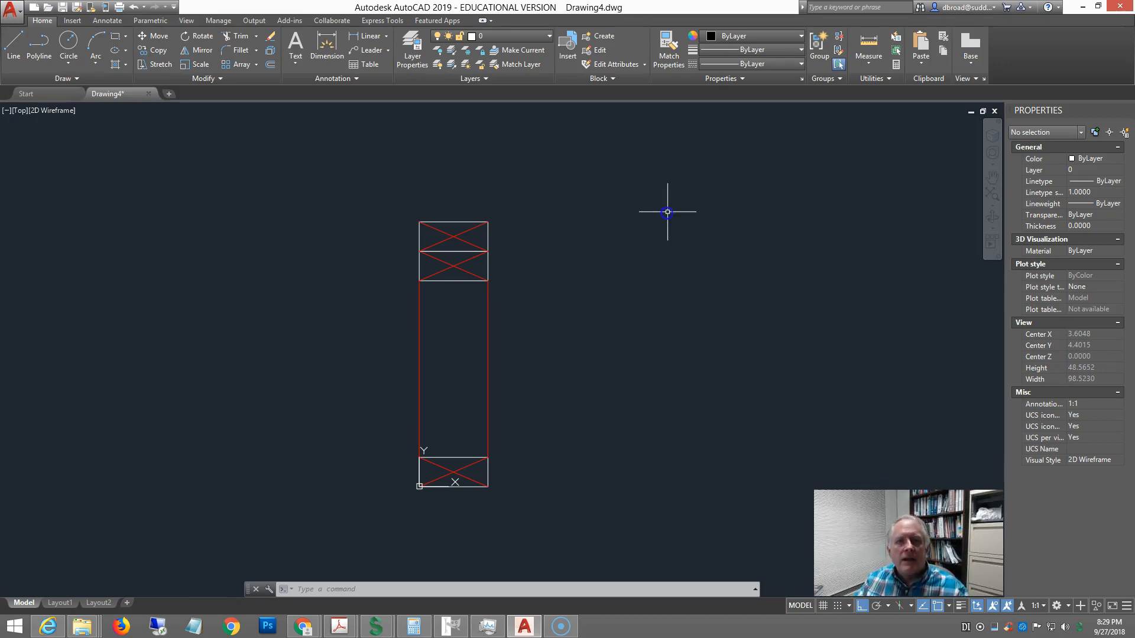
Save the drawing as studsect in the ARC114 folder and close it
left_click(61, 8)
type("studsect")
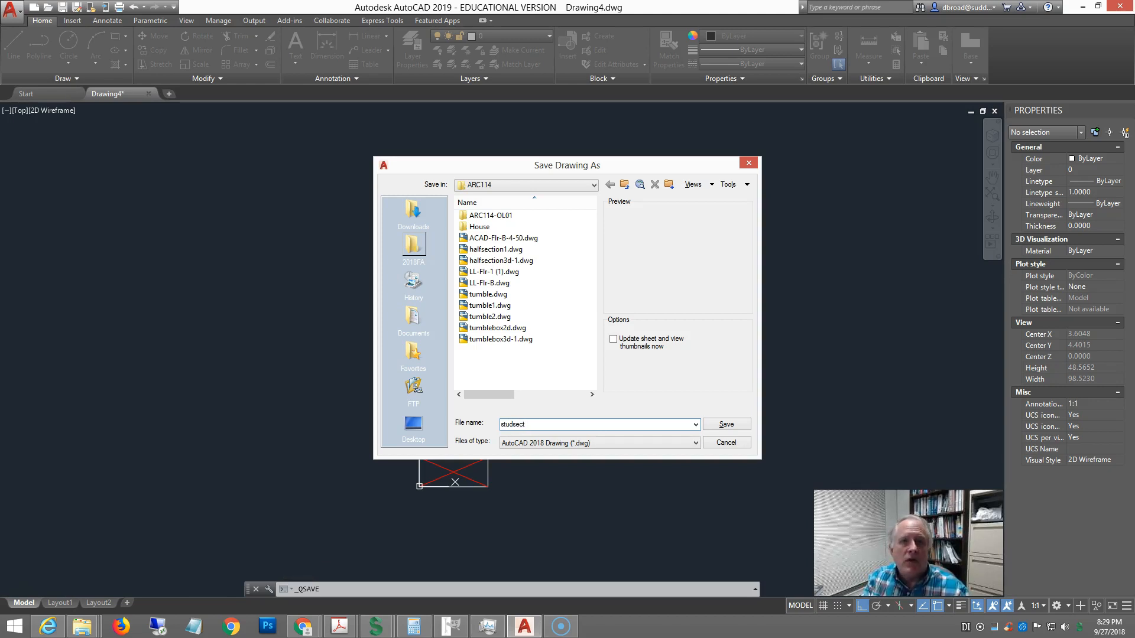
key("Return")
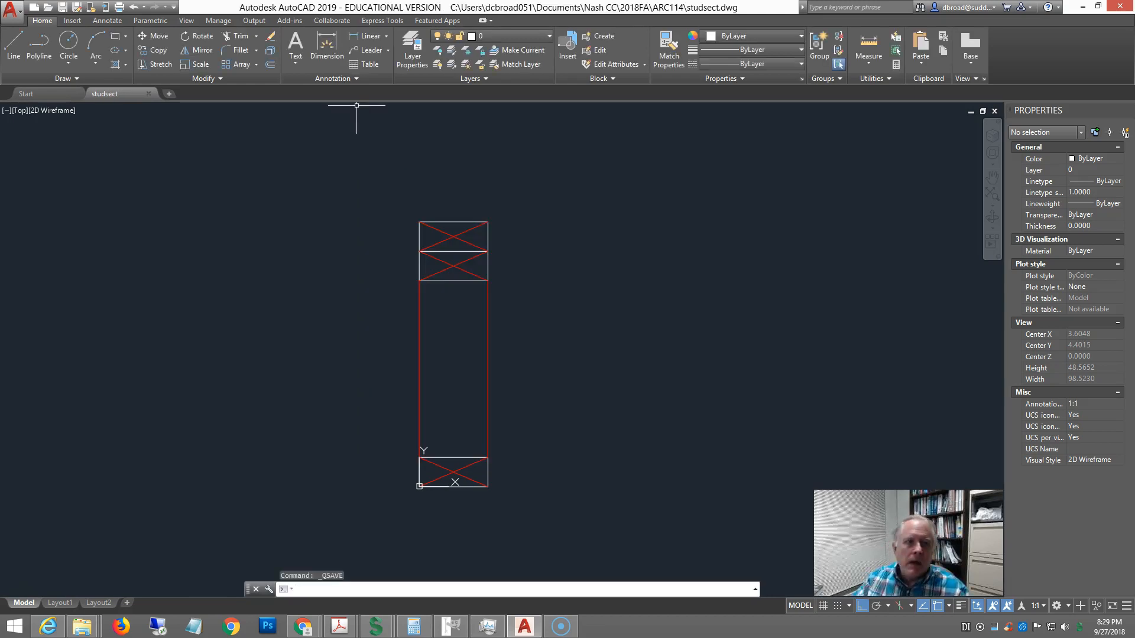
left_click(149, 93)
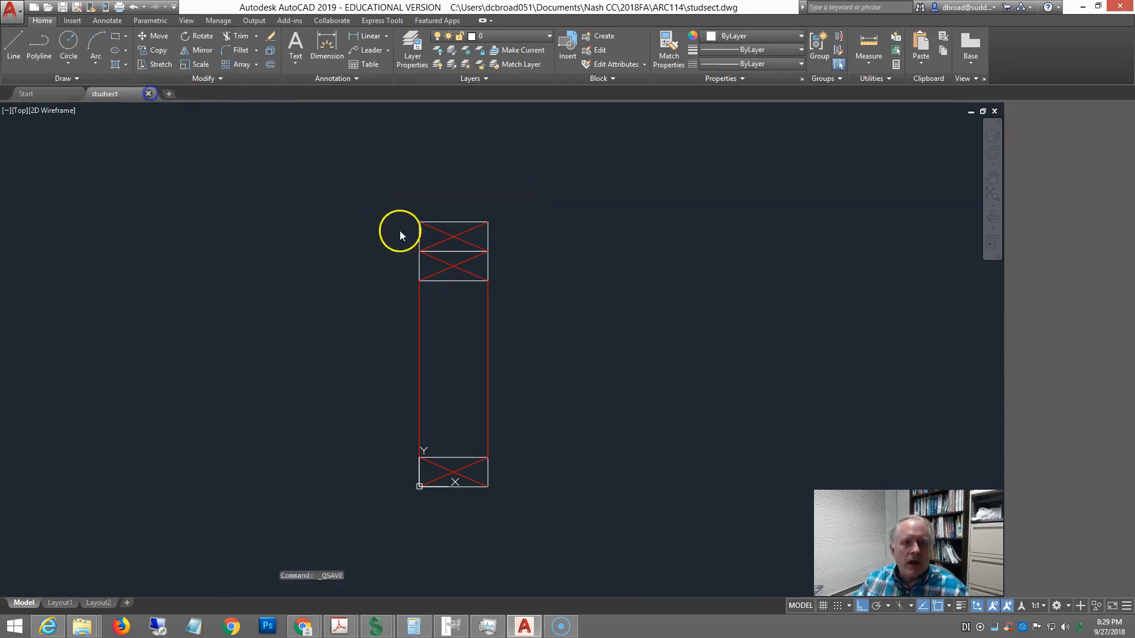
Start a new imperial drawing without a template and save it as test in the ARC114 folder
left_click(37, 9)
left_click(816, 413)
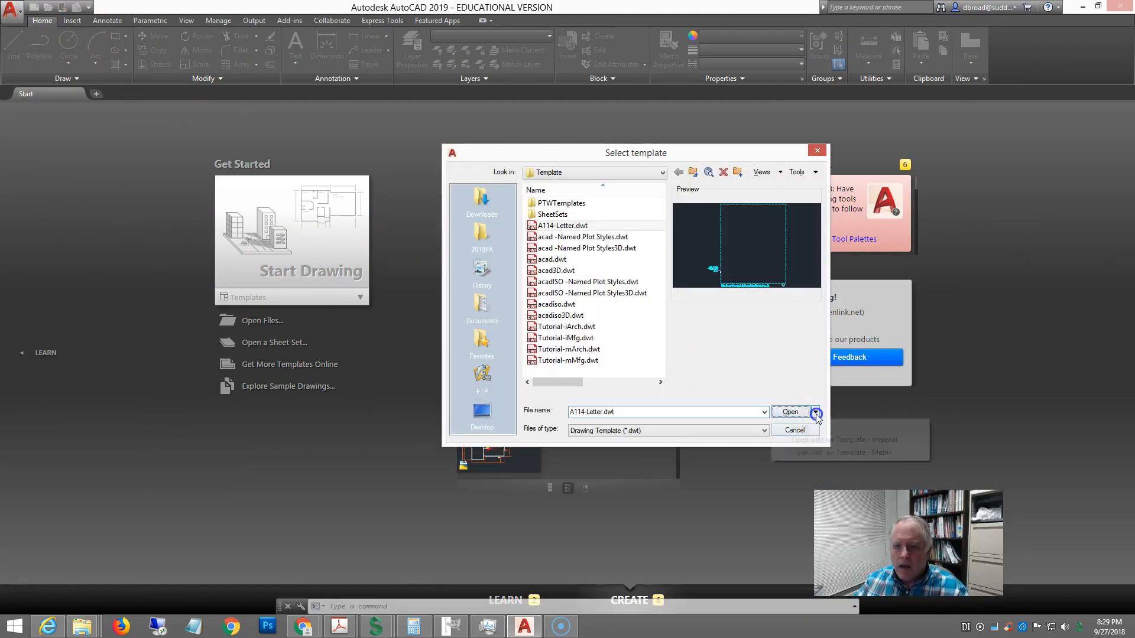
left_click(814, 440)
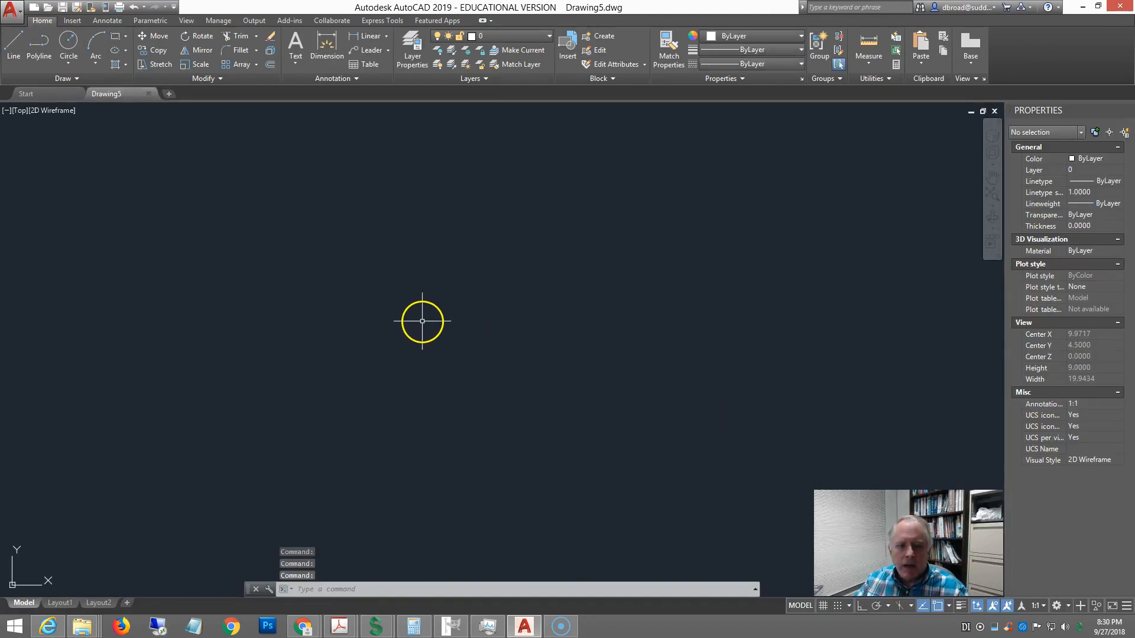
key("ctrl+shift+s")
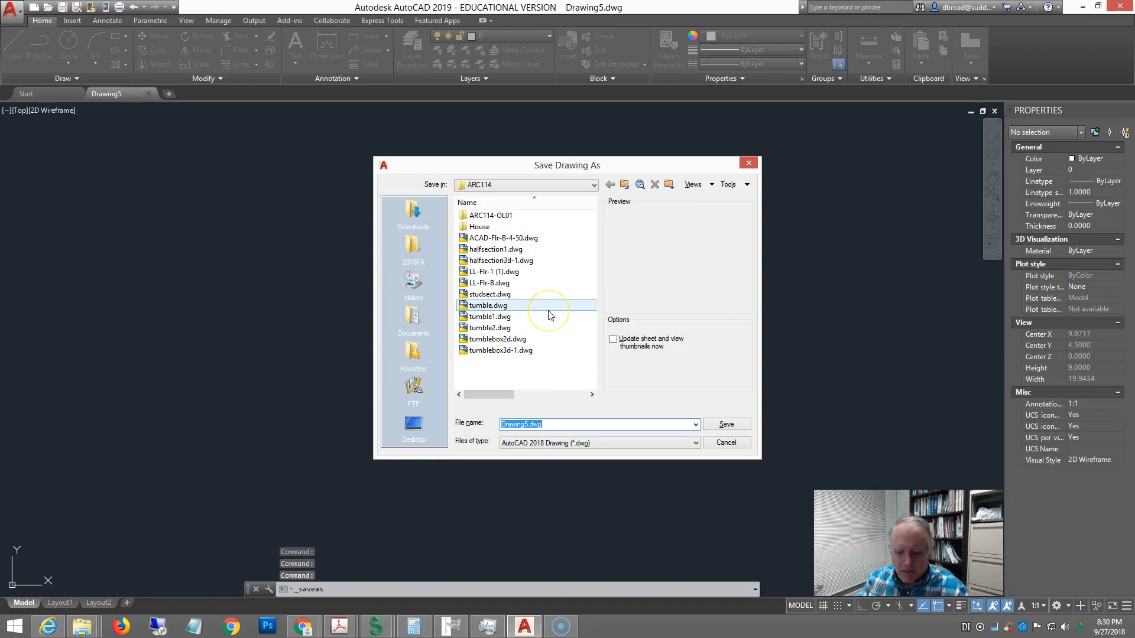
type("test")
key("Return")
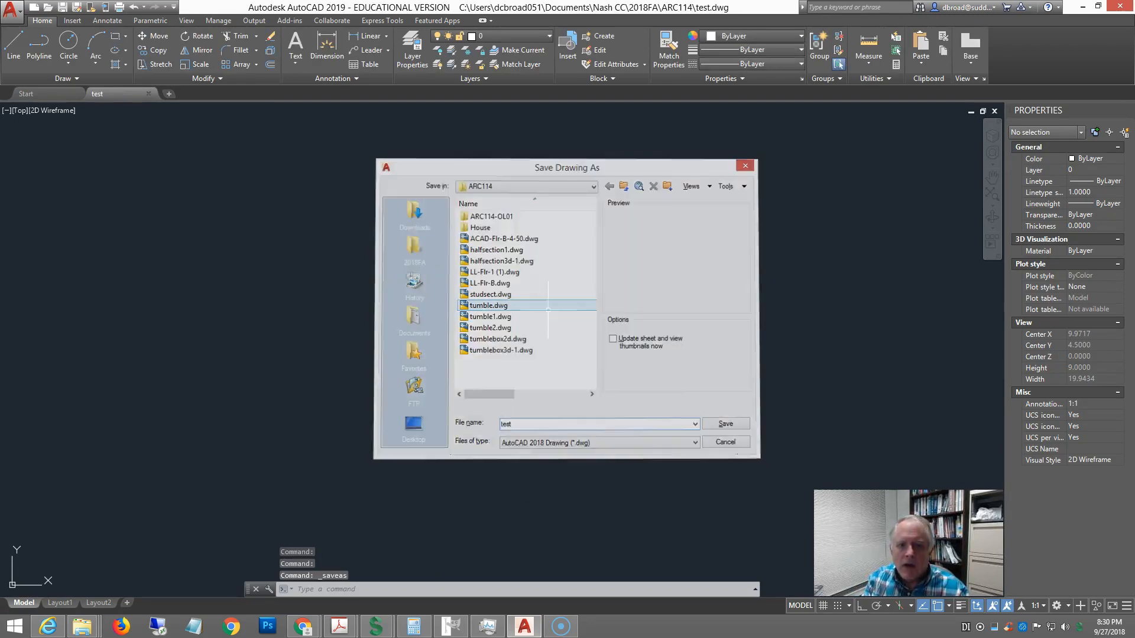
Insert the studsect drawing as a block at 0,0
type("I")
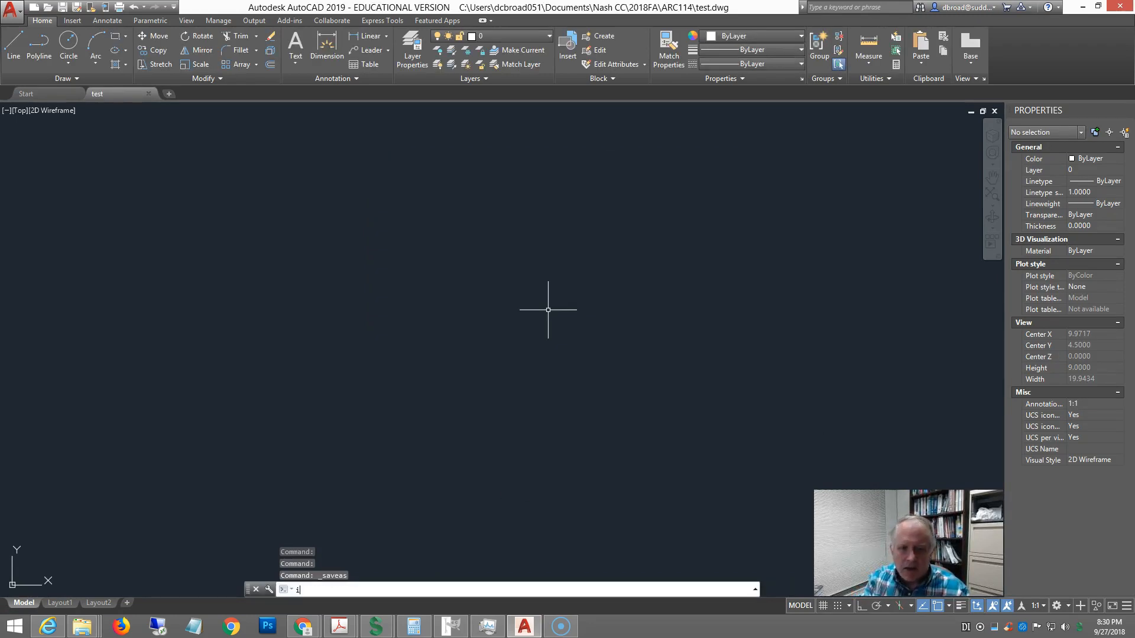
key("Return")
type("st")
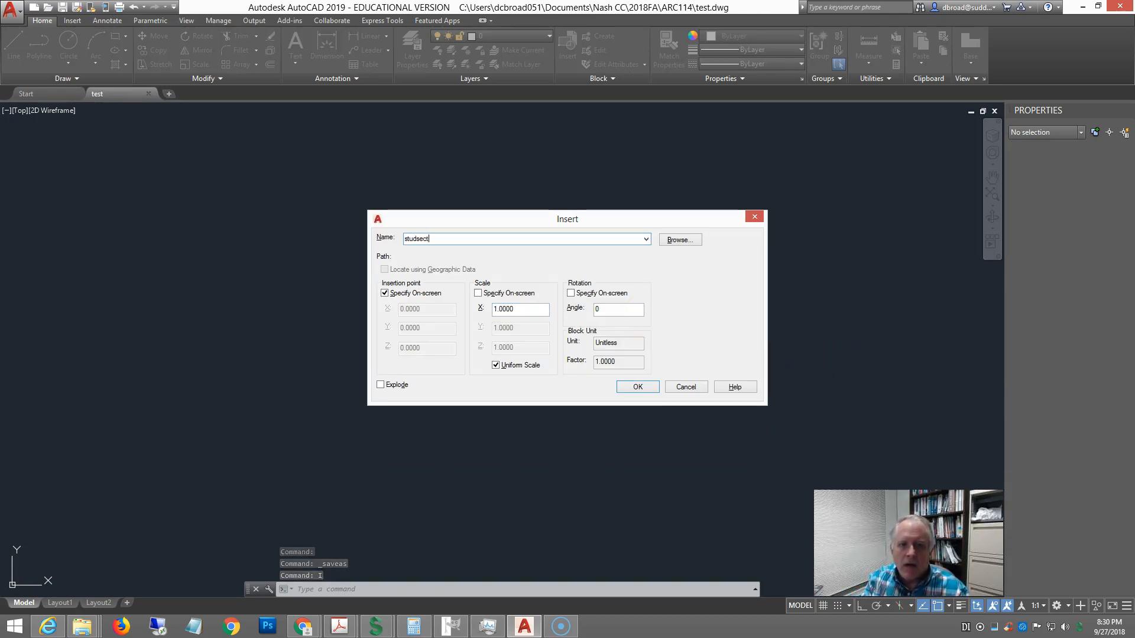
type("udsect")
key("Return")
scroll(596, 272, "down", 6)
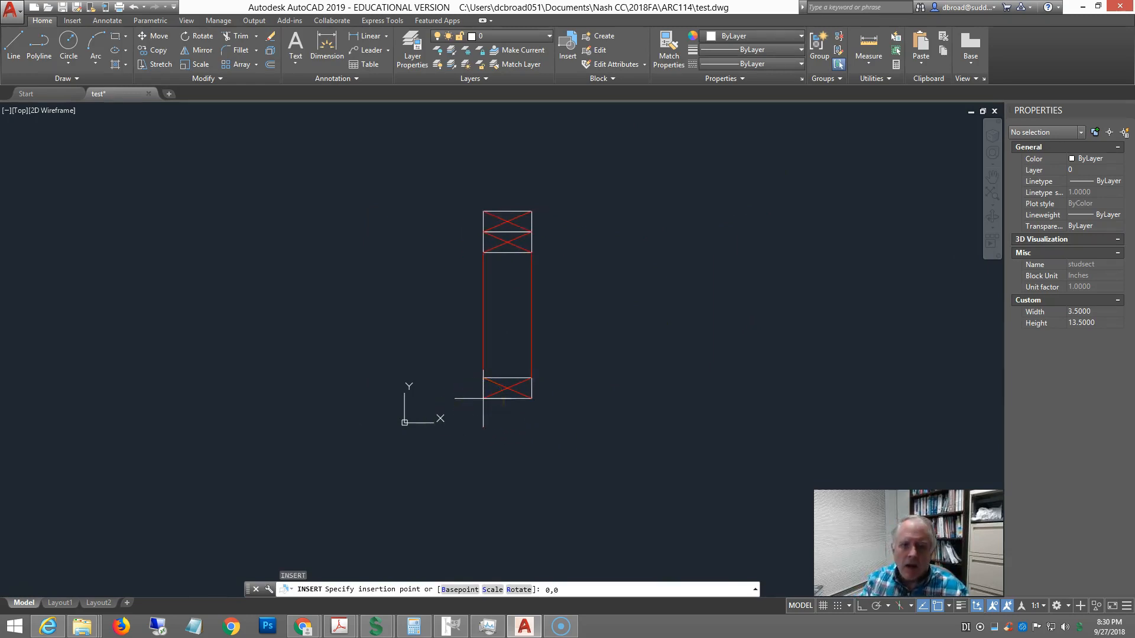
key("Return")
scroll(556, 288, "down", 5)
middle_click_drag(473, 276, 390, 393)
Stretch the inserted studsect block with its grips to a height of about 52.45 and the listed width of 5.5
left_click(437, 393)
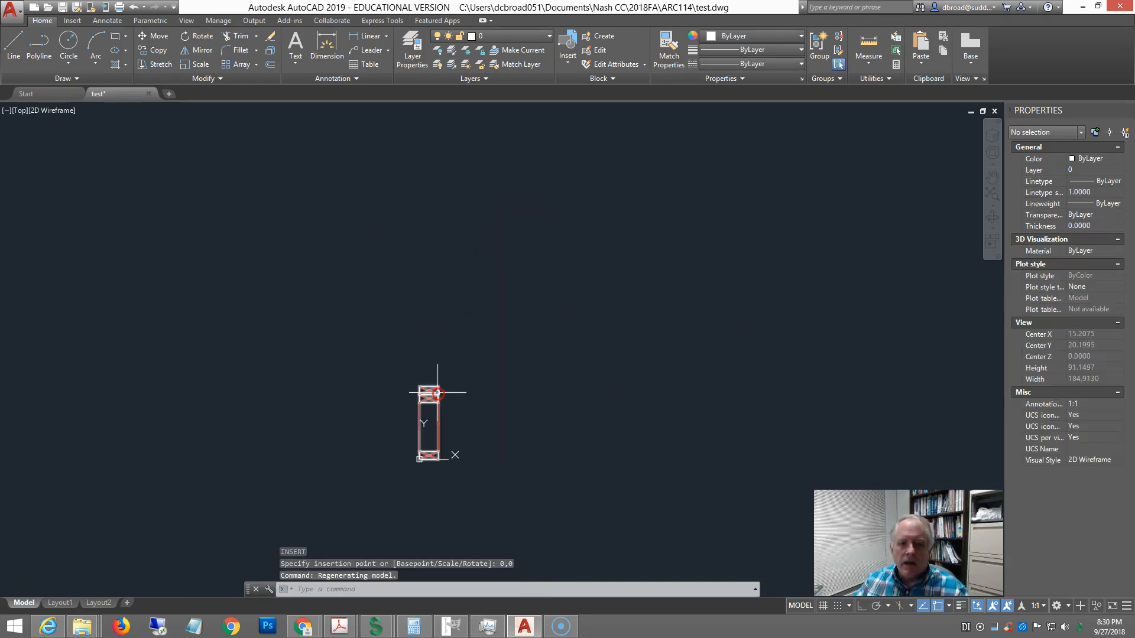
left_click(419, 387)
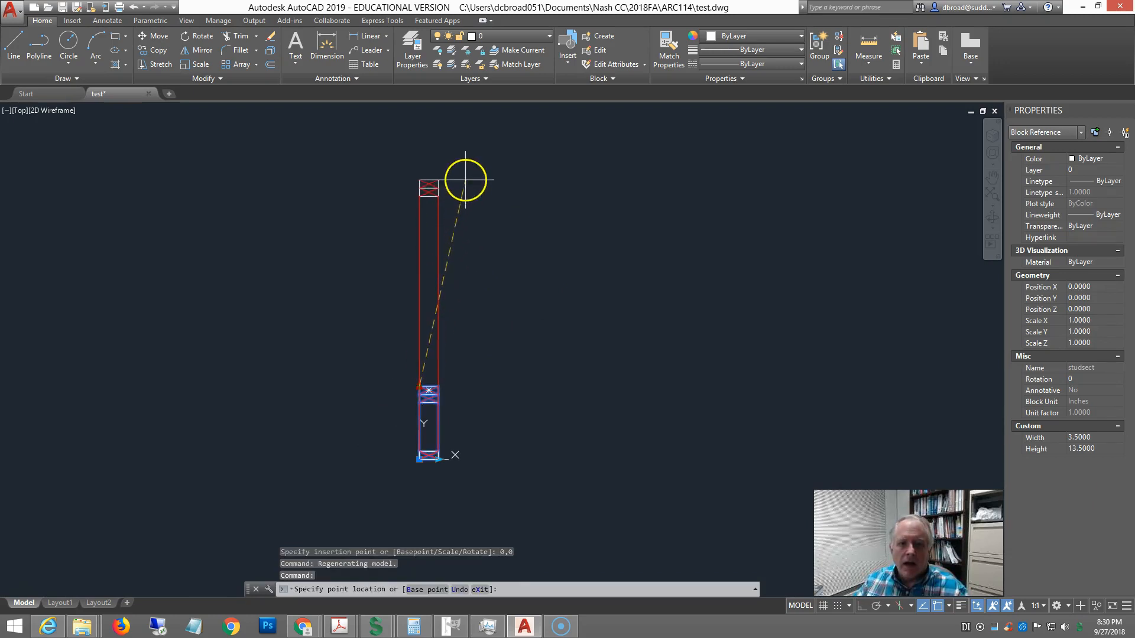
left_click(465, 179)
left_click(438, 459)
left_click(447, 463)
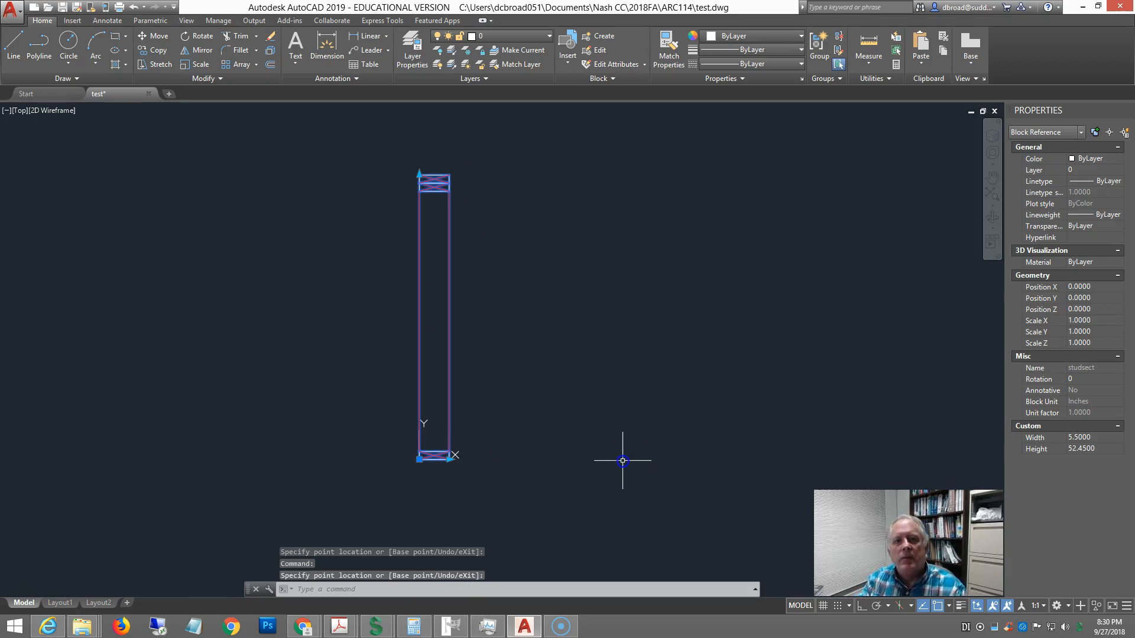